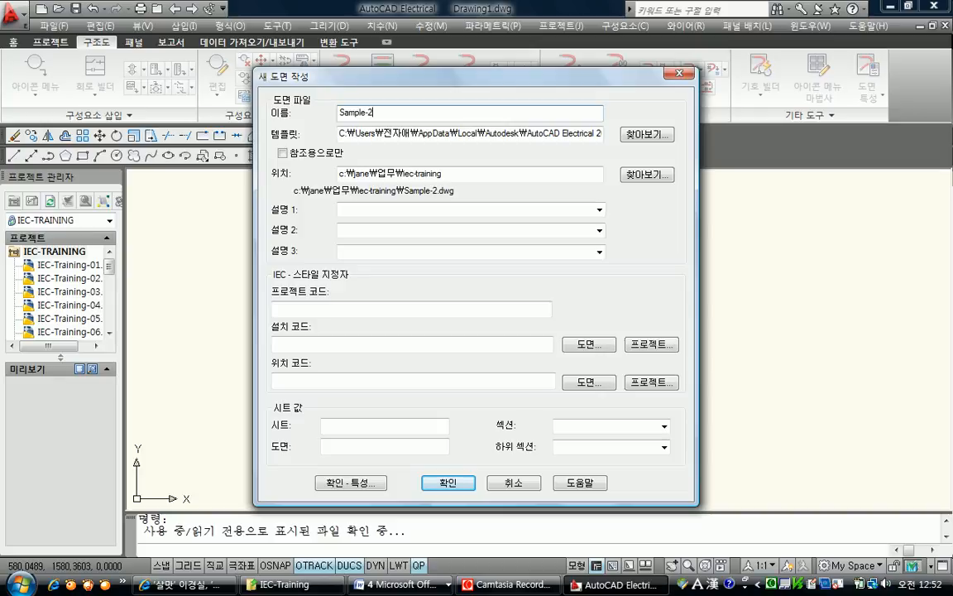
Create drawing Sample-2 with description 1 Terminal Training and sheet 24, without applying the project defaults to the drawing settings.
{"action": "left_click", "coordinate": [358, 210]}
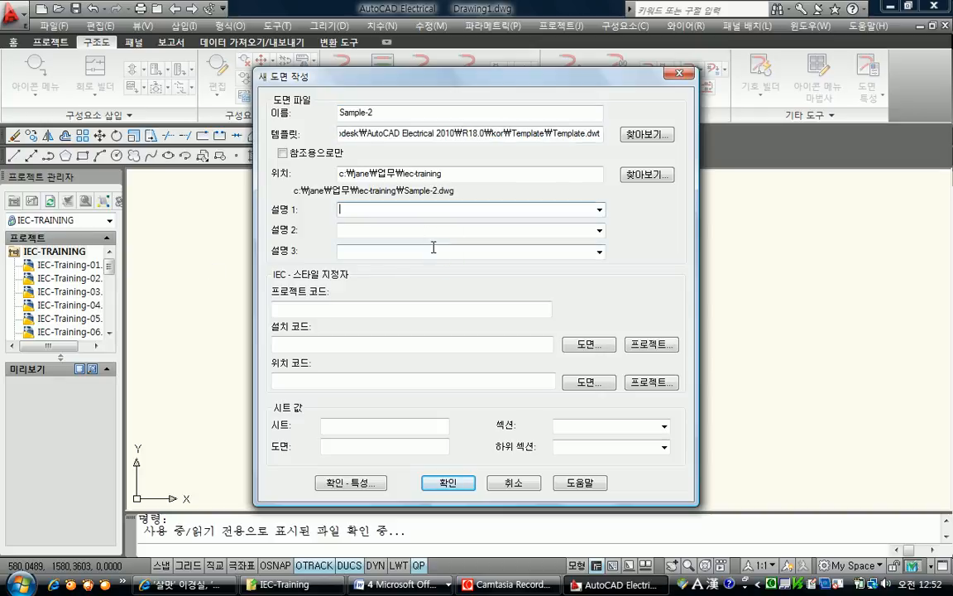
{"action": "type", "text": "Terminal Training"}
{"action": "left_click", "coordinate": [327, 425]}
{"action": "type", "text": "24"}
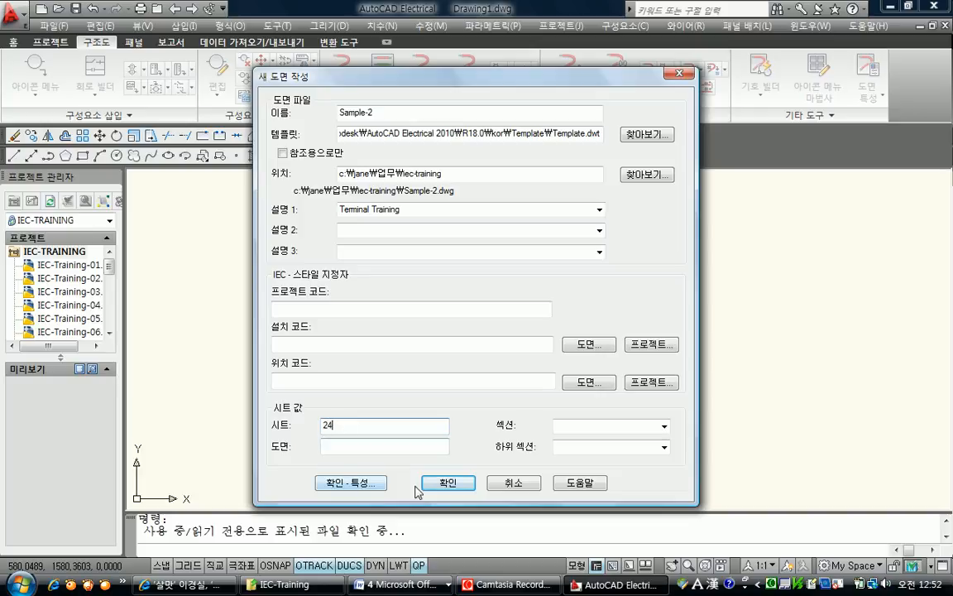
{"action": "left_click", "coordinate": [445, 482]}
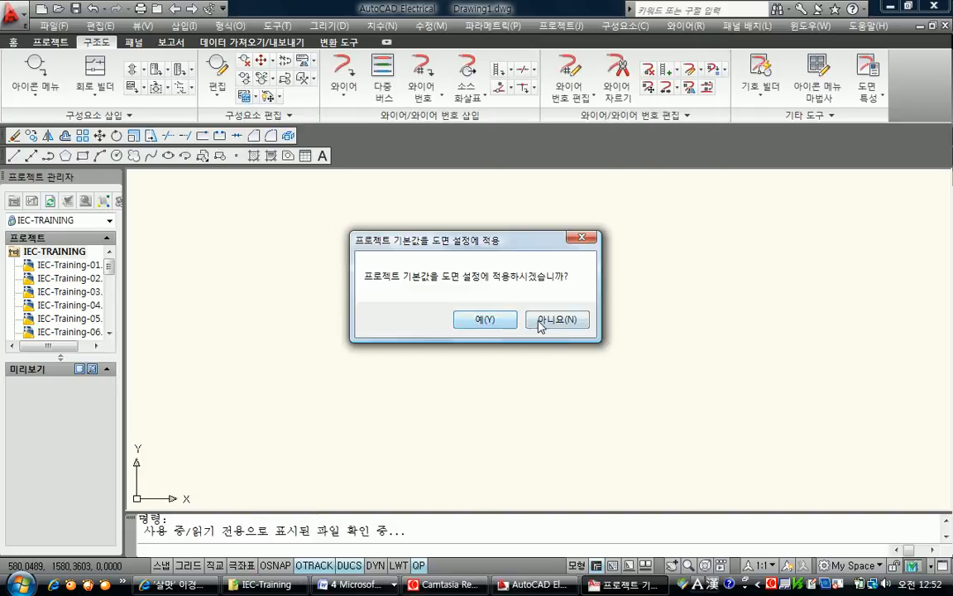
{"action": "left_click", "coordinate": [532, 321]}
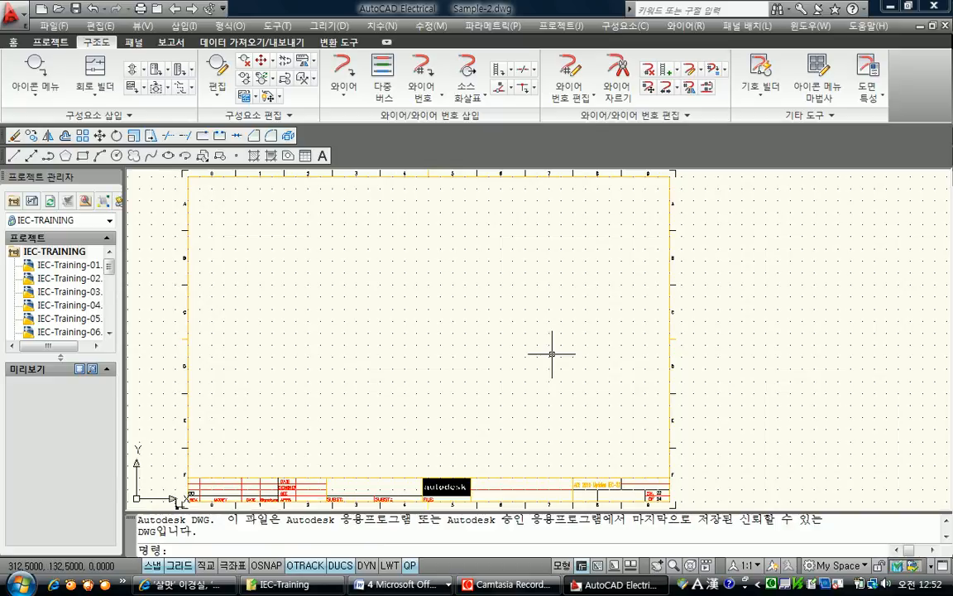
Draw a horizontal multiple bus of 4 wires, spaced 20 and about 150 units long, in the drawing frame's upper-left area.
{"action": "type", "text": "z"}
{"action": "key", "text": "Return"}
{"action": "type", "text": "a"}
{"action": "key", "text": "Return"}
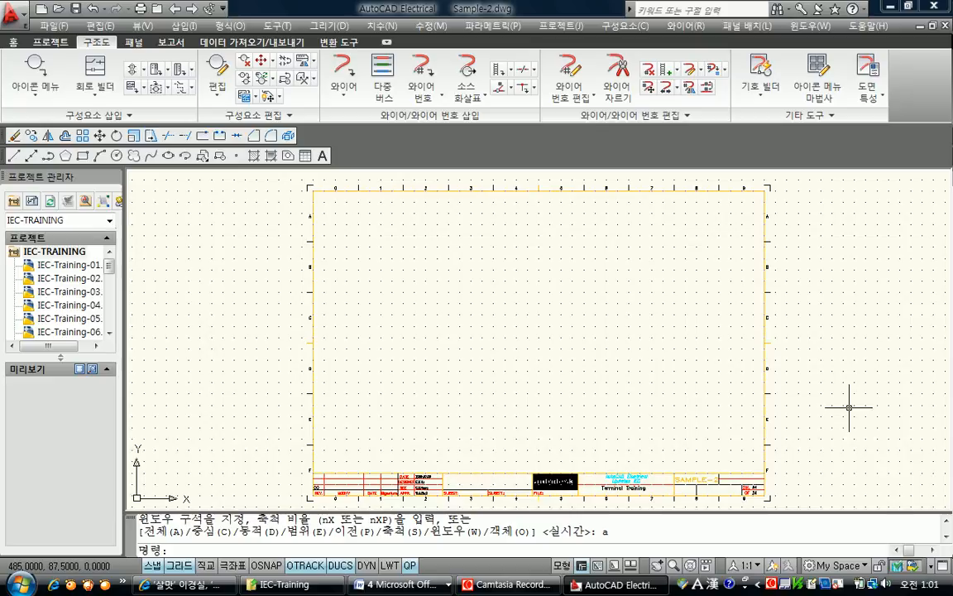
{"action": "left_click", "coordinate": [376, 71]}
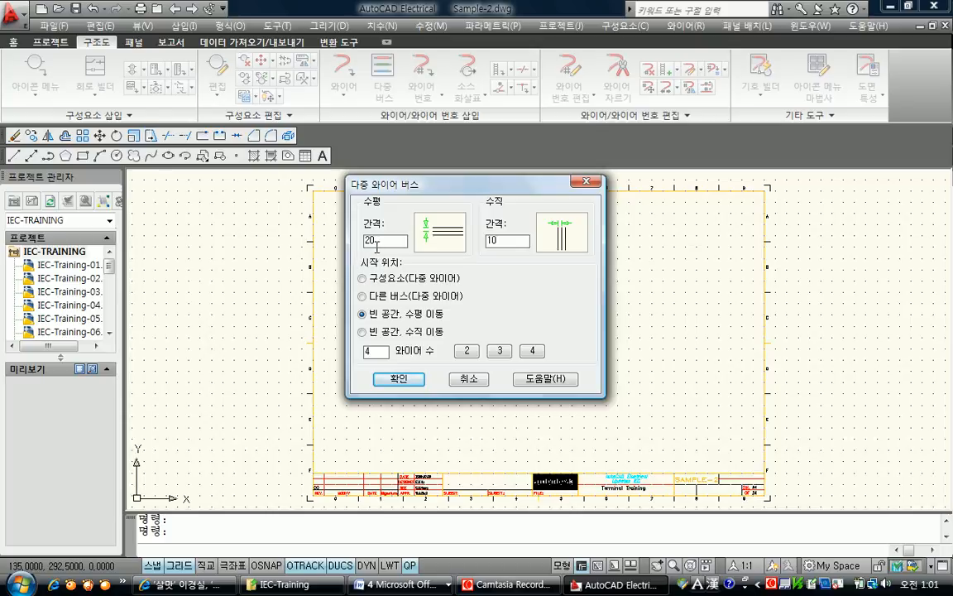
{"action": "double_click", "coordinate": [375, 351]}
{"action": "key", "text": "Return"}
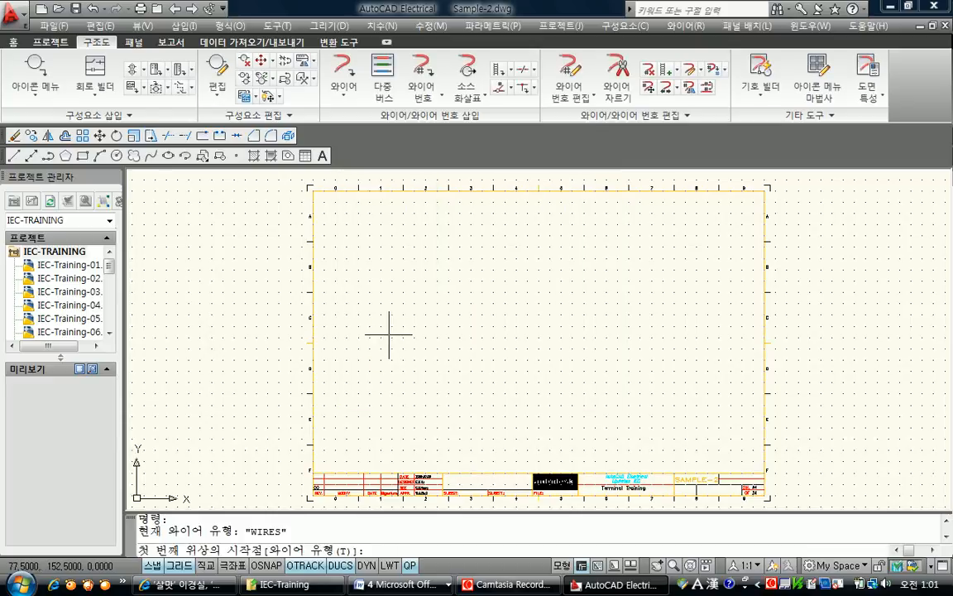
{"action": "left_click", "coordinate": [344, 220]}
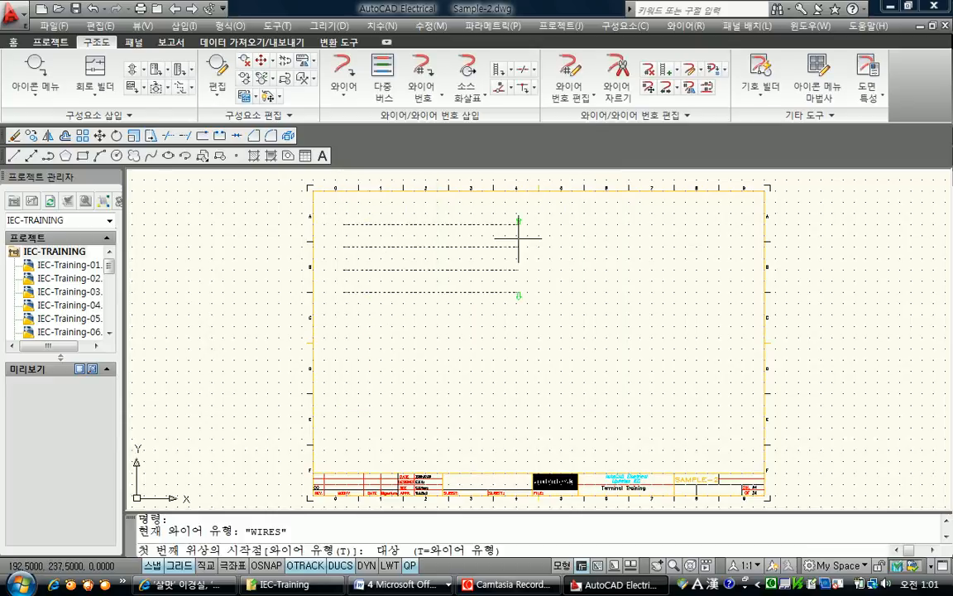
{"action": "left_click", "coordinate": [496, 254]}
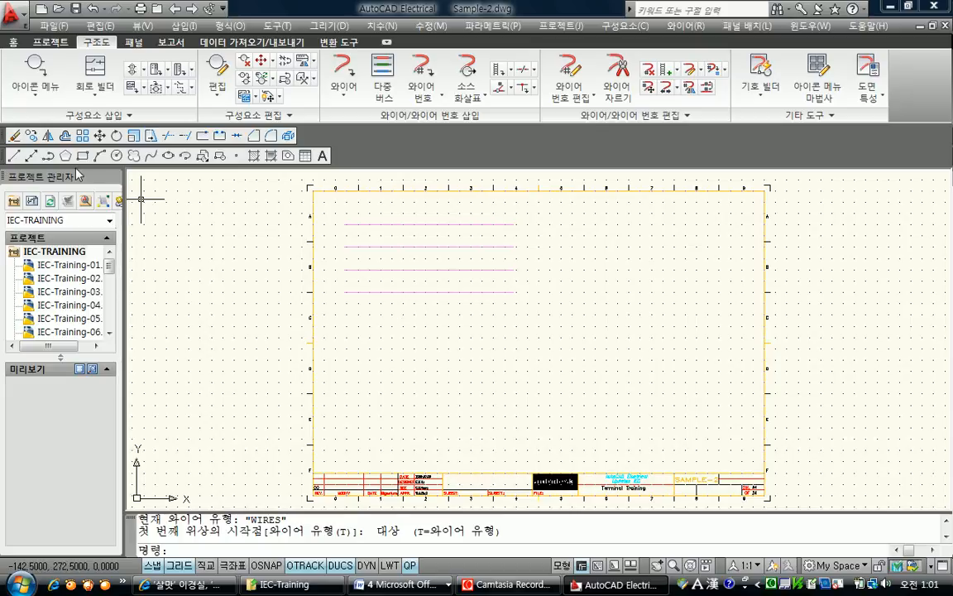
{"action": "left_click", "coordinate": [41, 74]}
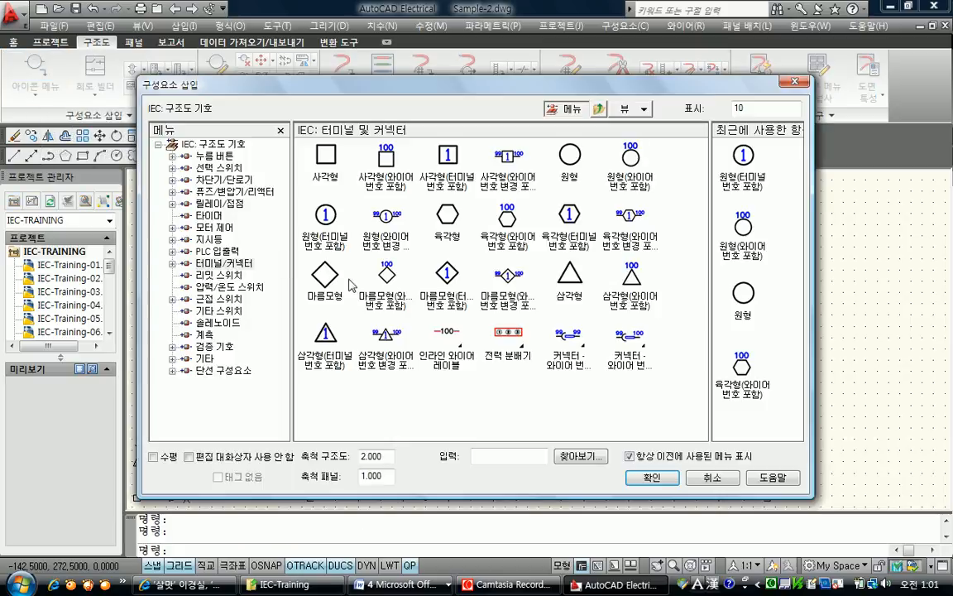
{"action": "left_click", "coordinate": [205, 155]}
{"action": "left_click", "coordinate": [203, 145]}
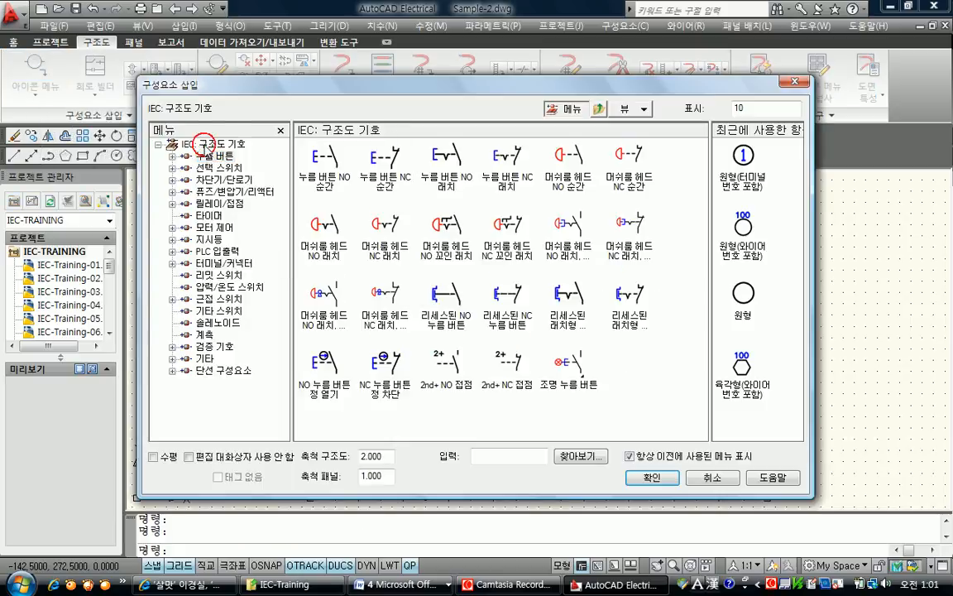
{"action": "double_click", "coordinate": [204, 145]}
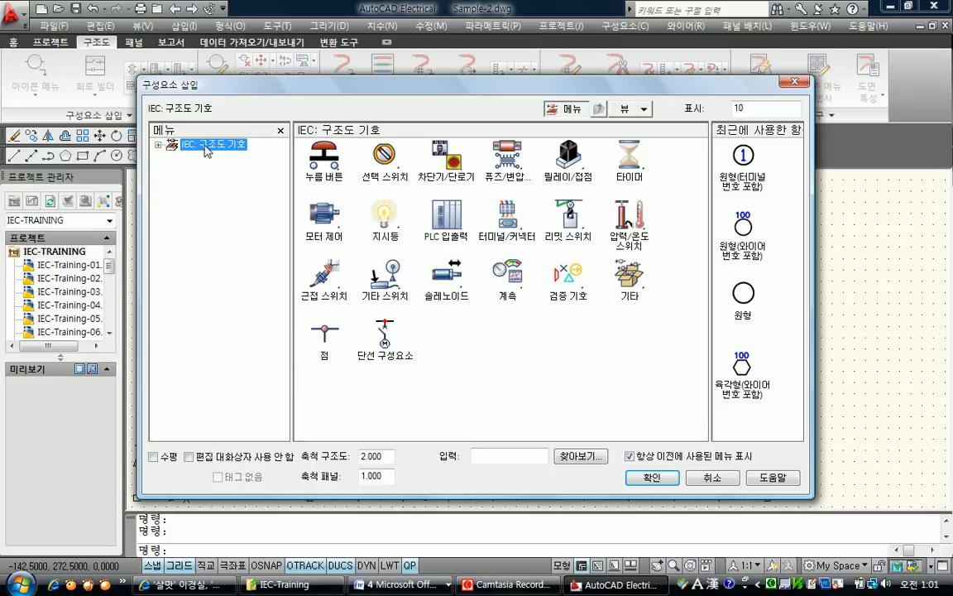
{"action": "left_click", "coordinate": [509, 236]}
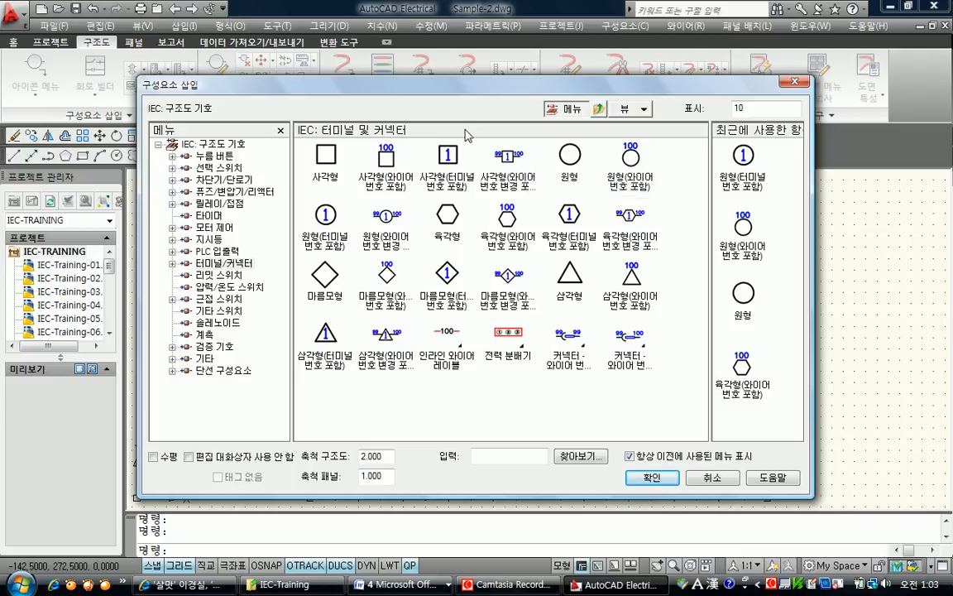
{"action": "left_click", "coordinate": [334, 167]}
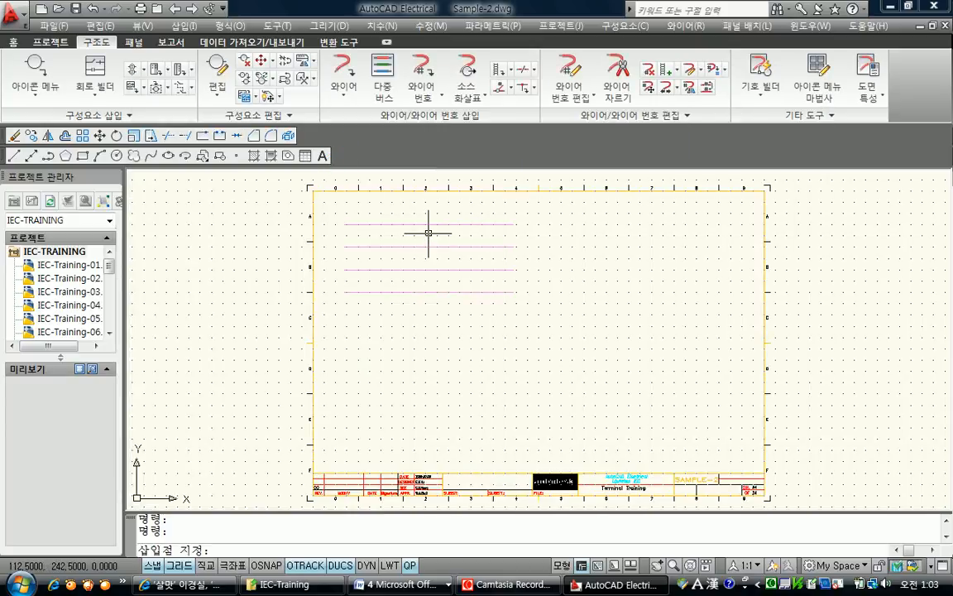
{"action": "key", "text": "Escape"}
Insert a plain round terminal symbol on the topmost wire, in column 2 of the frame.
{"action": "key", "text": "Return"}
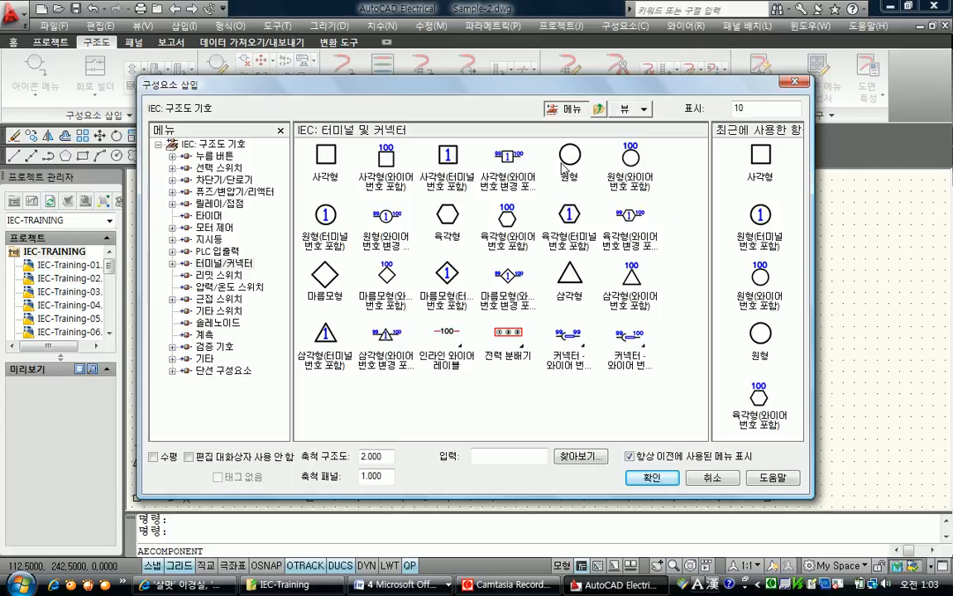
{"action": "left_click", "coordinate": [568, 157]}
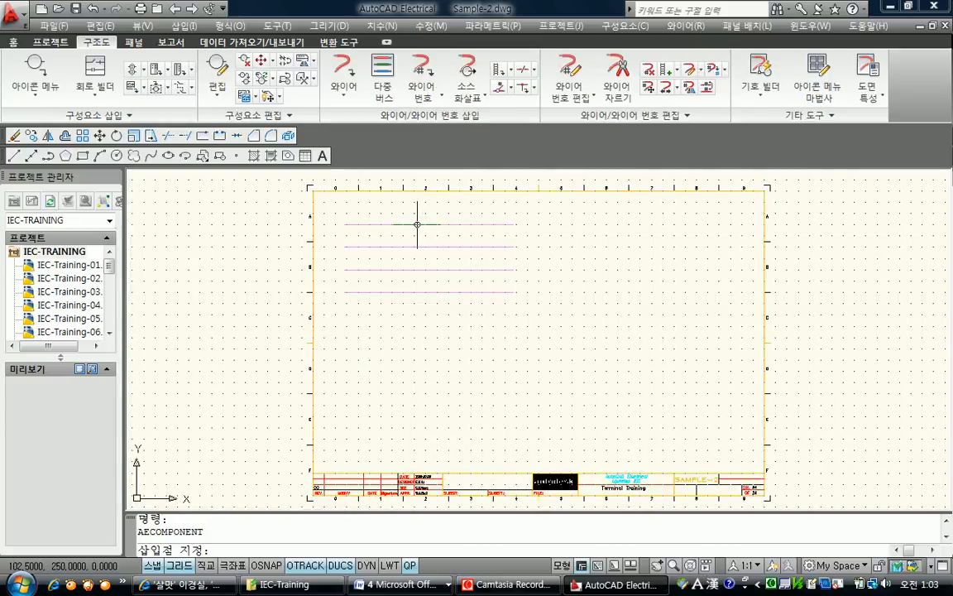
{"action": "left_click", "coordinate": [417, 224]}
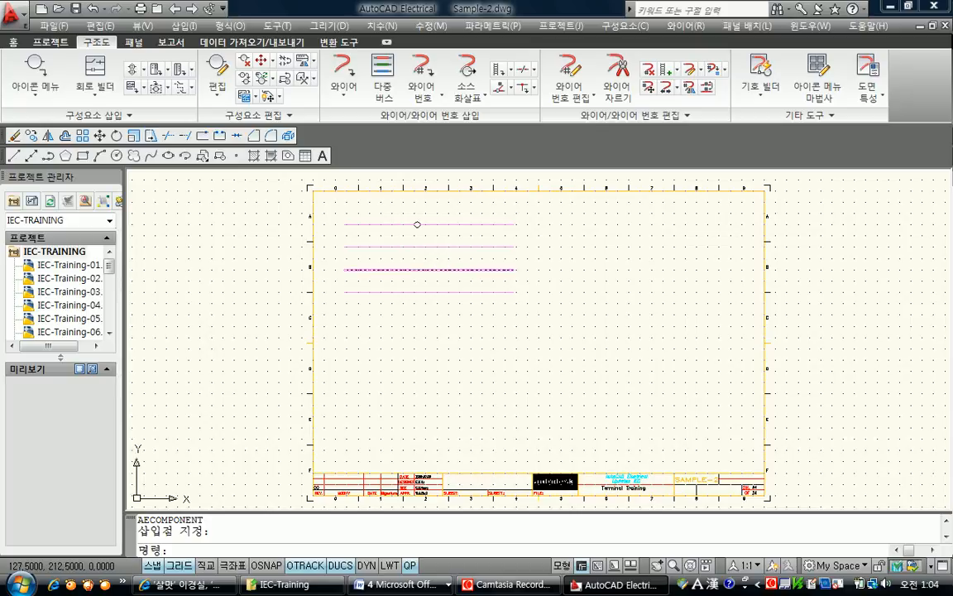
Insert a round terminal with wire number on the second wire, directly below the first terminal, with tag strip TB1.
{"action": "scroll", "coordinate": [439, 270], "scroll_direction": "up", "scroll_amount": 3}
{"action": "middle_click_drag", "start_coordinate": [425, 304], "coordinate": [459, 421]}
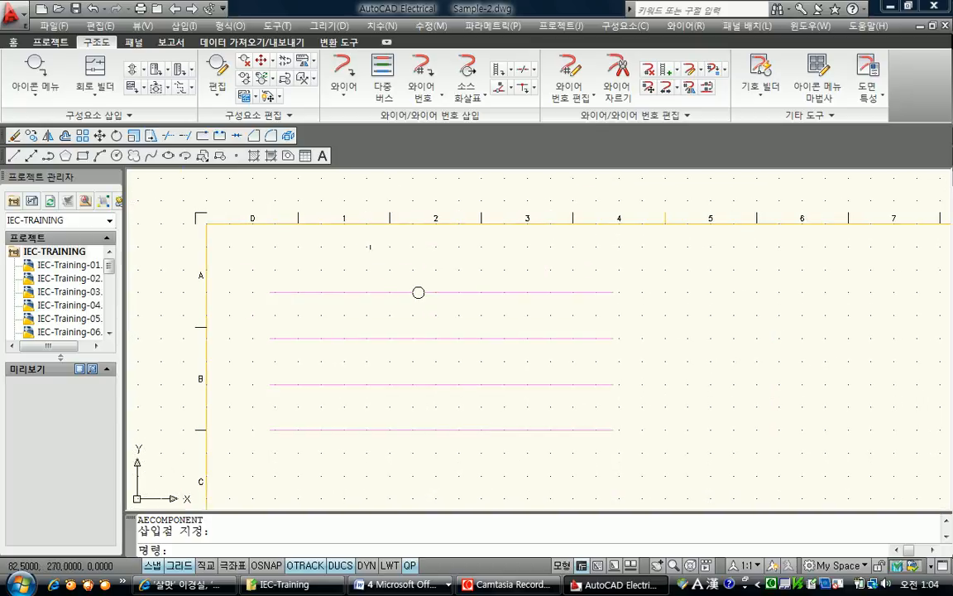
{"action": "middle_click_drag", "start_coordinate": [498, 344], "coordinate": [497, 342]}
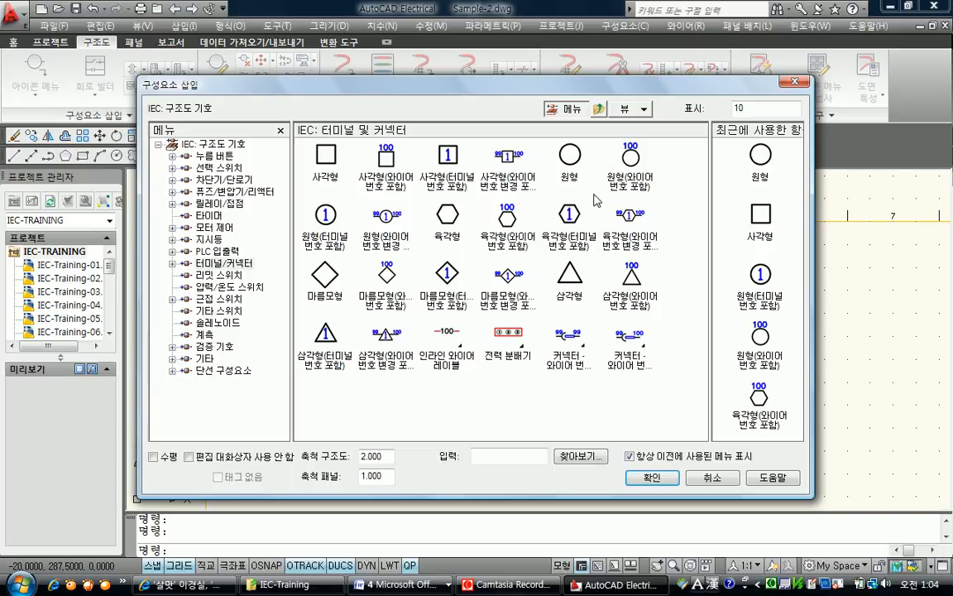
{"action": "left_click", "coordinate": [650, 182]}
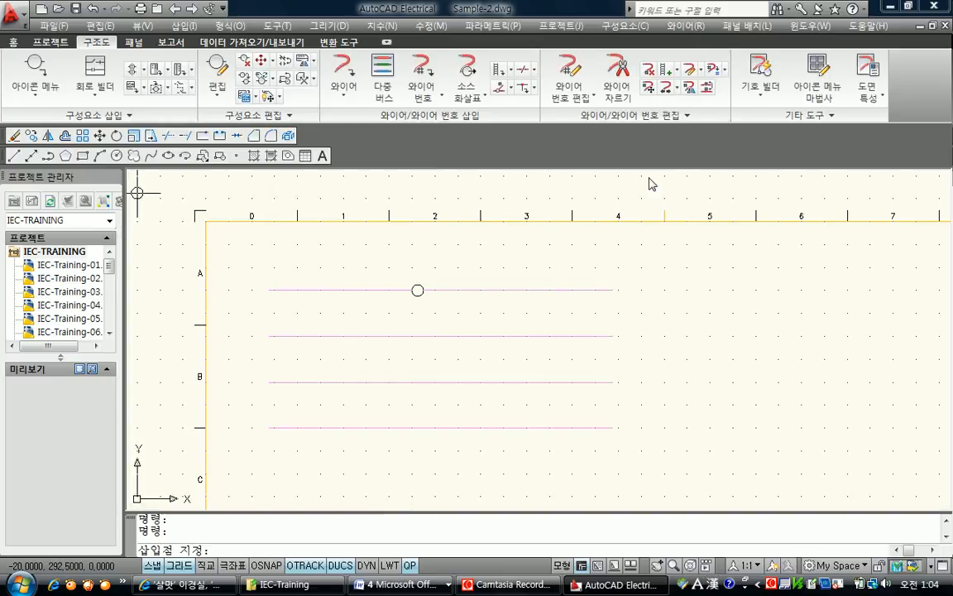
{"action": "left_click", "coordinate": [417, 335]}
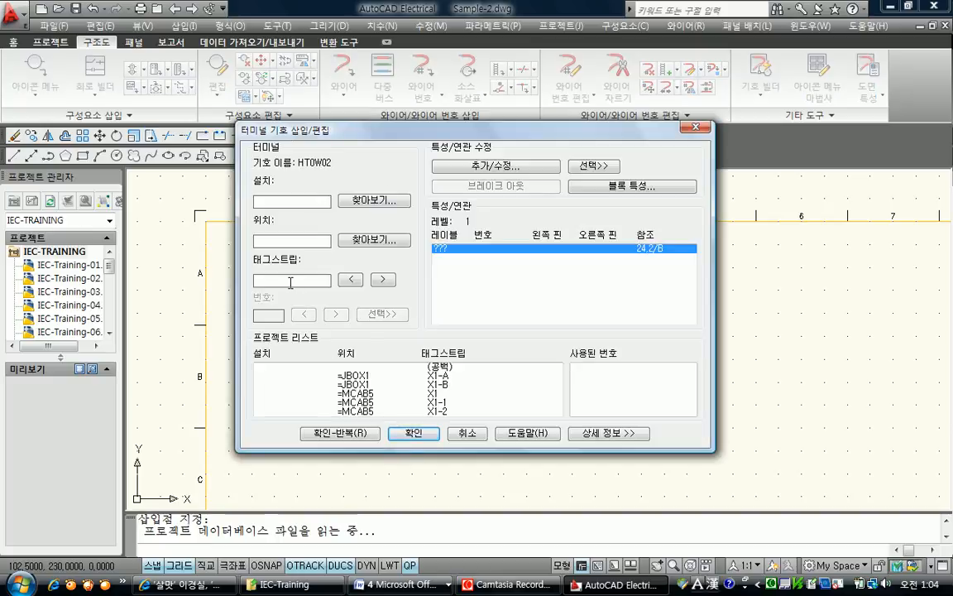
{"action": "type", "text": "TB"}
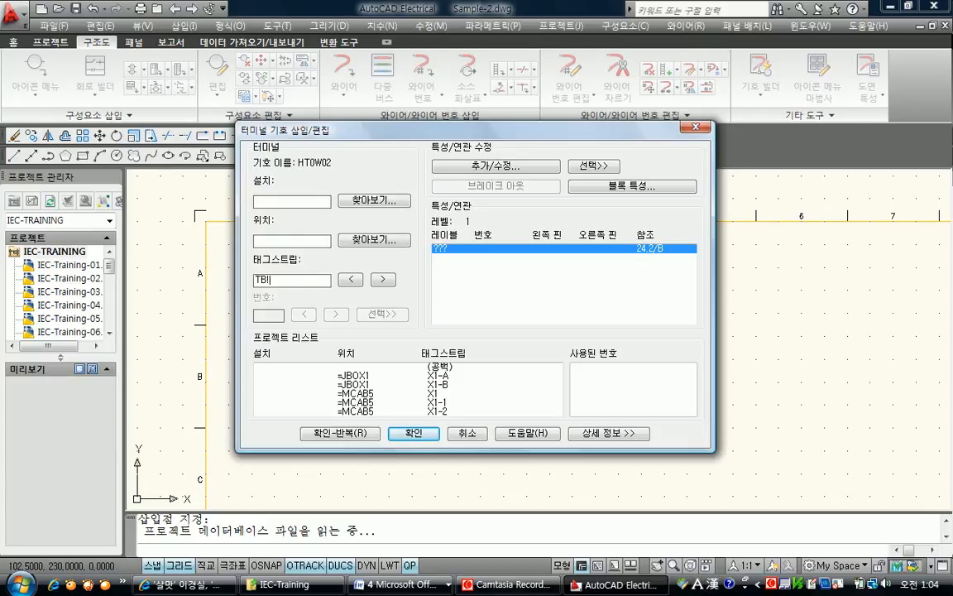
{"action": "type", "text": "1"}
{"action": "left_click", "coordinate": [413, 432]}
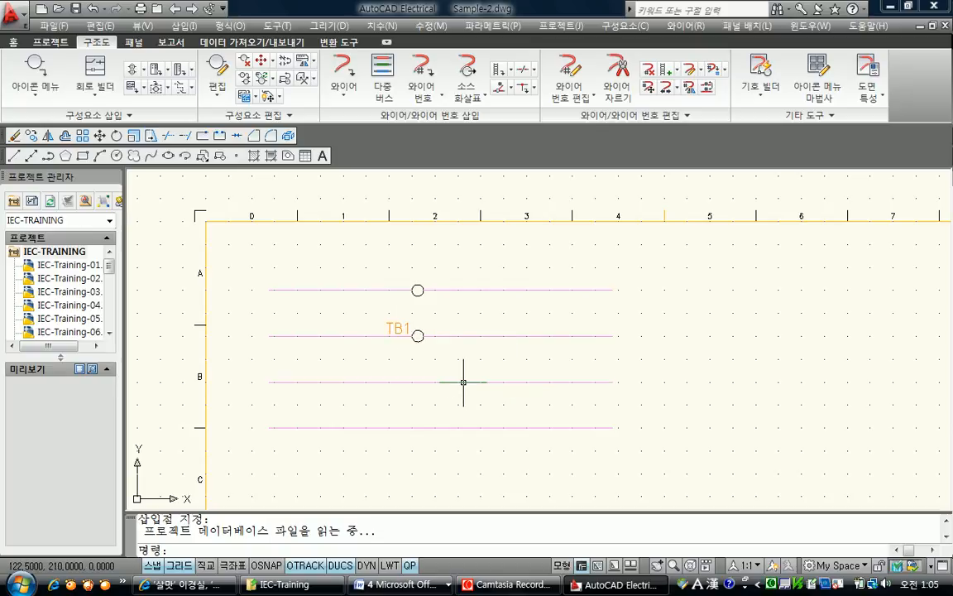
Place a round terminal with terminal number on the third wire, directly below the TB1 terminal.
{"action": "left_click", "coordinate": [35, 70]}
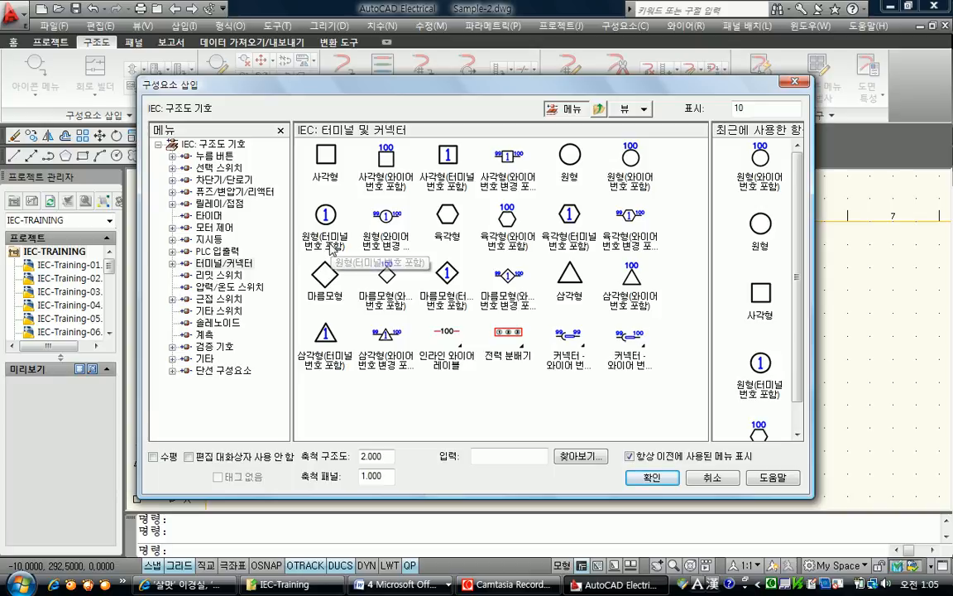
{"action": "left_click", "coordinate": [326, 218]}
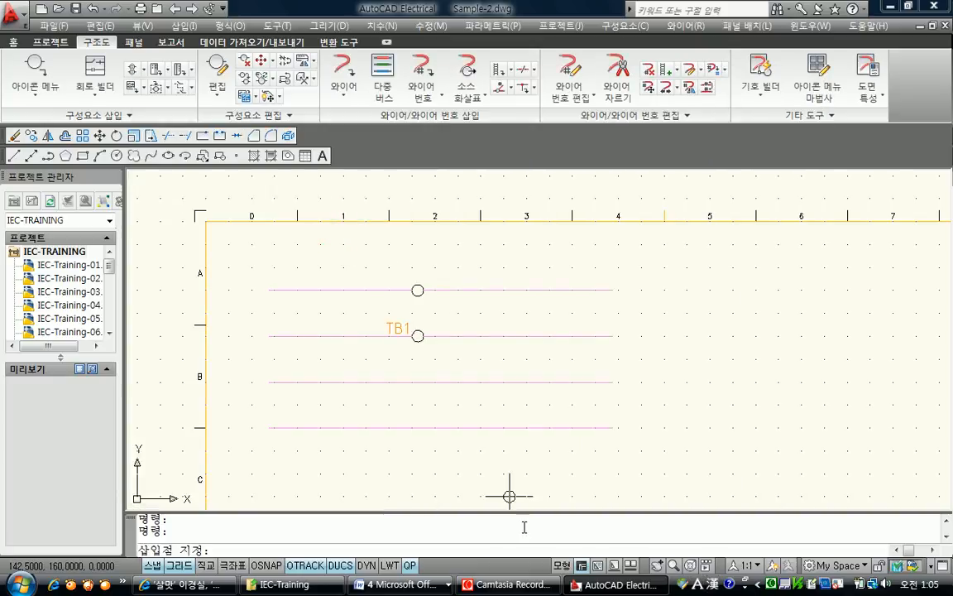
{"action": "left_click", "coordinate": [418, 381]}
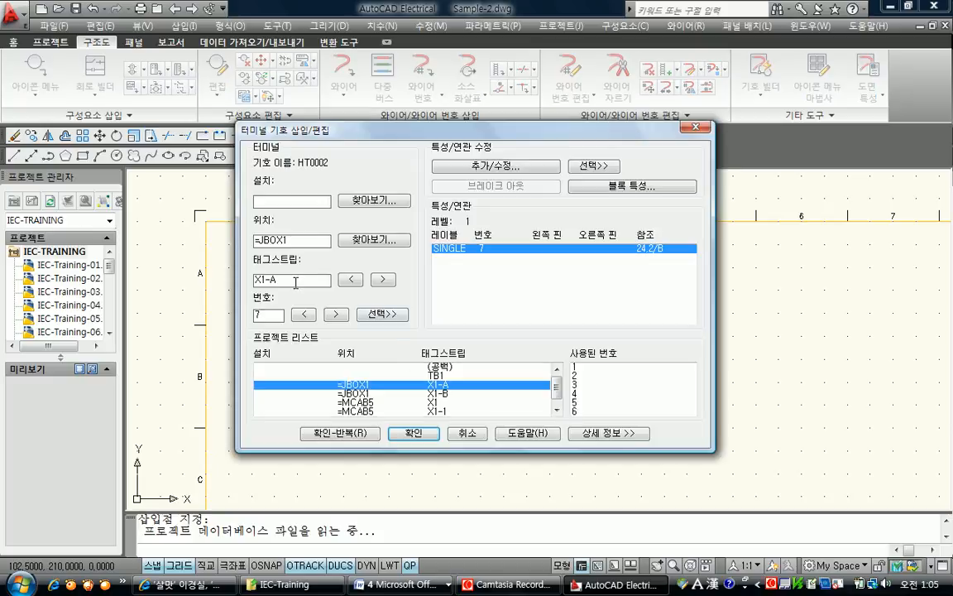
Clear the third-wire terminal's location code and set its tag strip to TB2 and its number to 2.
{"action": "key", "text": "shift+Tab"}
{"action": "key", "text": "shift+Tab"}
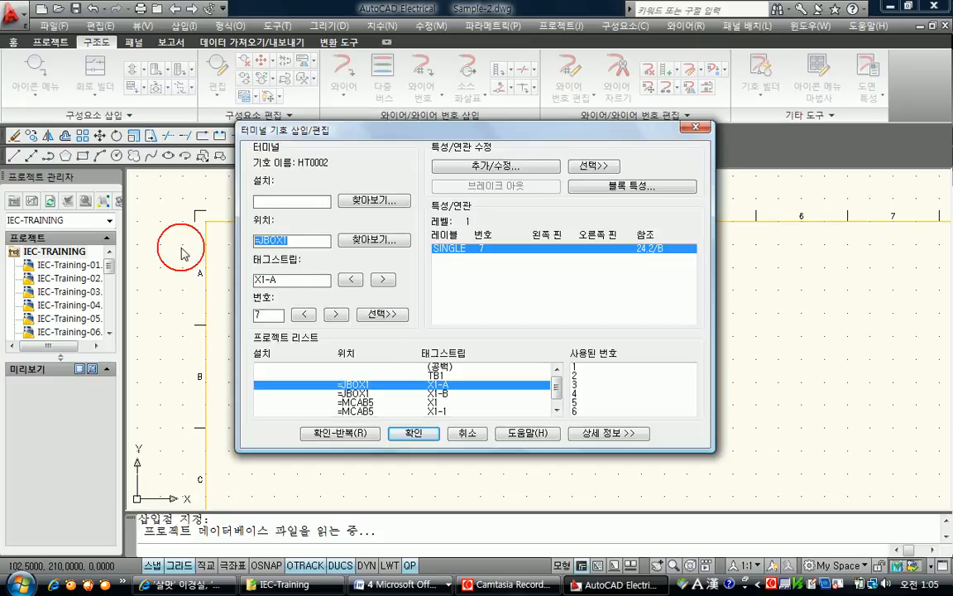
{"action": "key", "text": "Delete"}
{"action": "key", "text": "Tab"}
{"action": "key", "text": "Tab"}
{"action": "type", "text": "TN"}
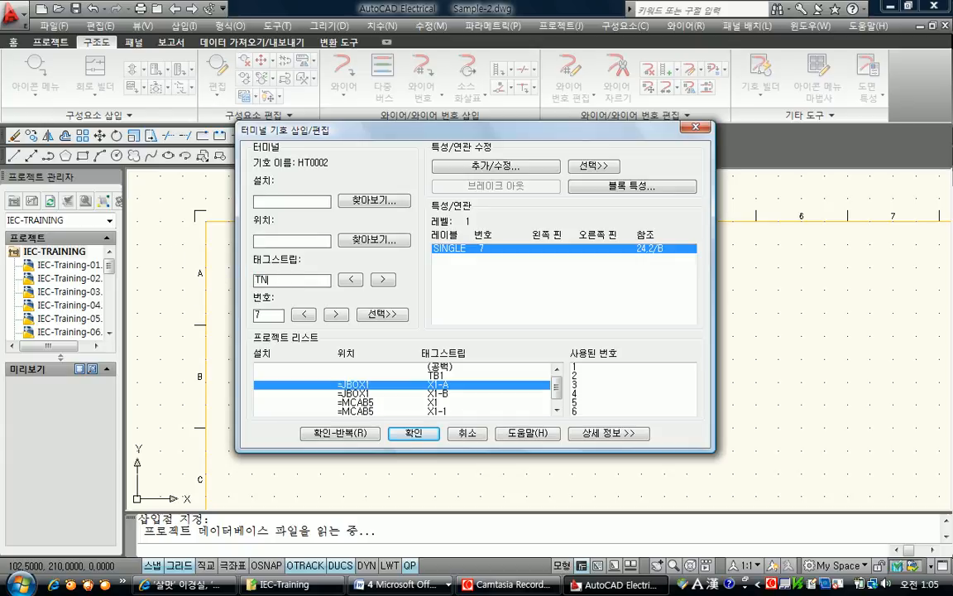
{"action": "key", "text": "BackSpace"}
{"action": "type", "text": "B2"}
{"action": "left_click_drag", "start_coordinate": [265, 314], "coordinate": [206, 323]}
{"action": "type", "text": "2"}
{"action": "key", "text": "Tab"}
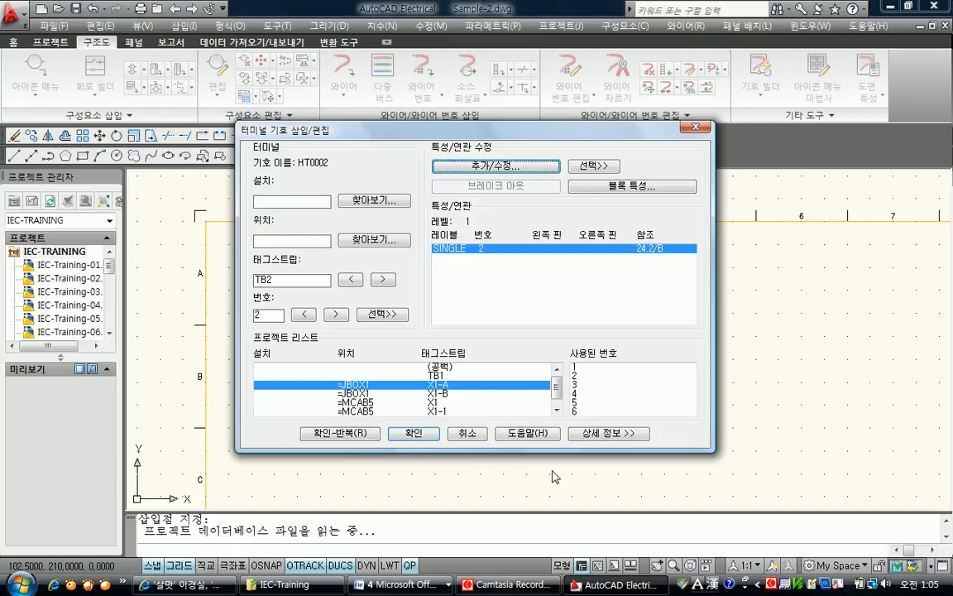
{"action": "left_click", "coordinate": [414, 433]}
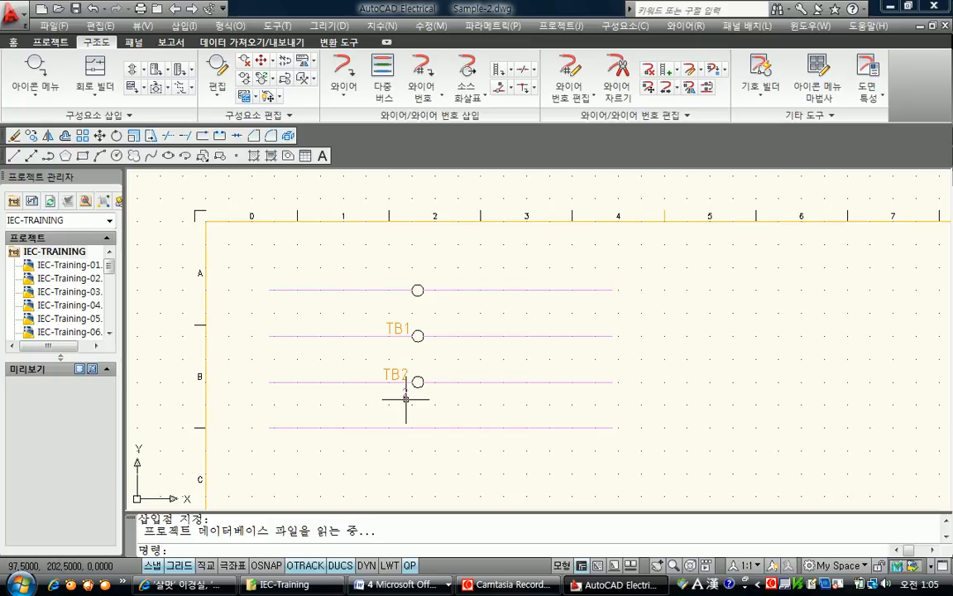
Insert a round terminal with wire number change on the fourth wire, below the TB2 terminal, with tag strip TB3 and number 10.
{"action": "left_click", "coordinate": [25, 68]}
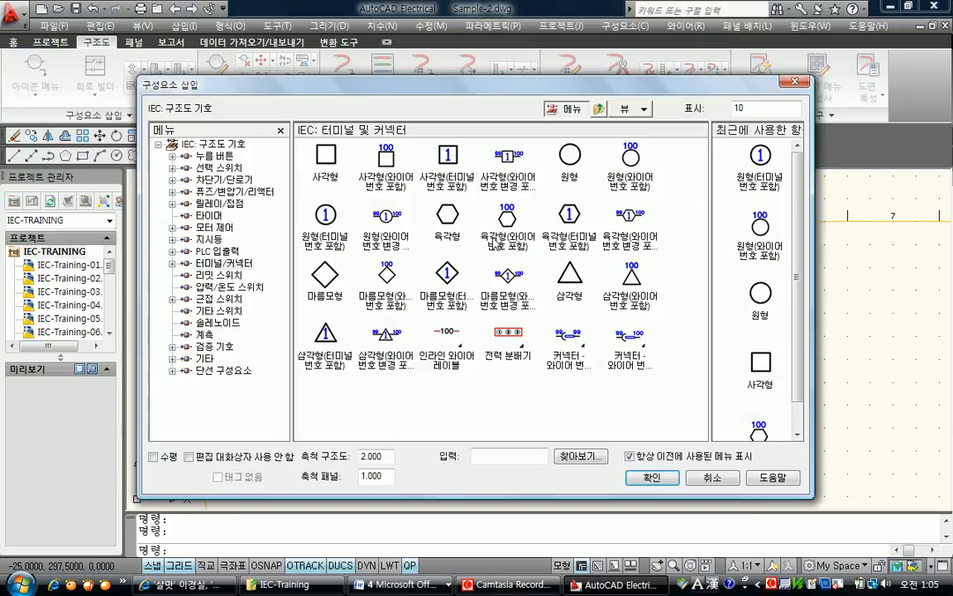
{"action": "left_click", "coordinate": [384, 217]}
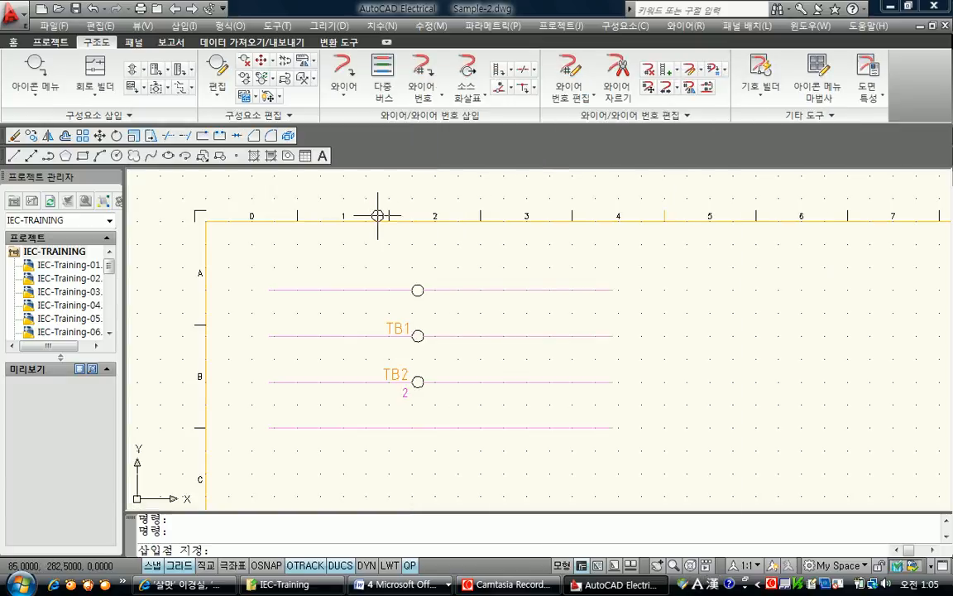
{"action": "left_click", "coordinate": [418, 427]}
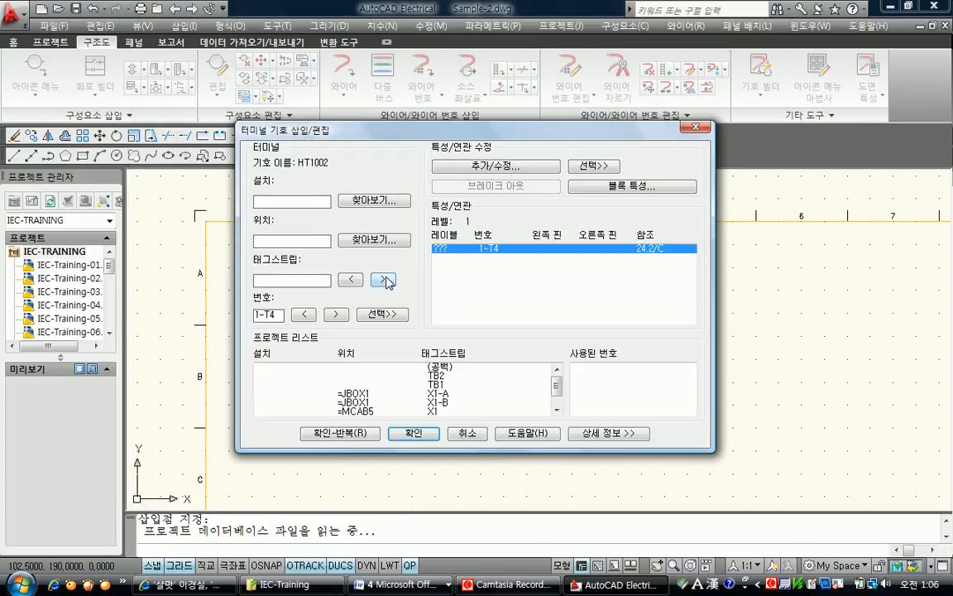
{"action": "left_click", "coordinate": [286, 276]}
{"action": "type", "text": "TB3"}
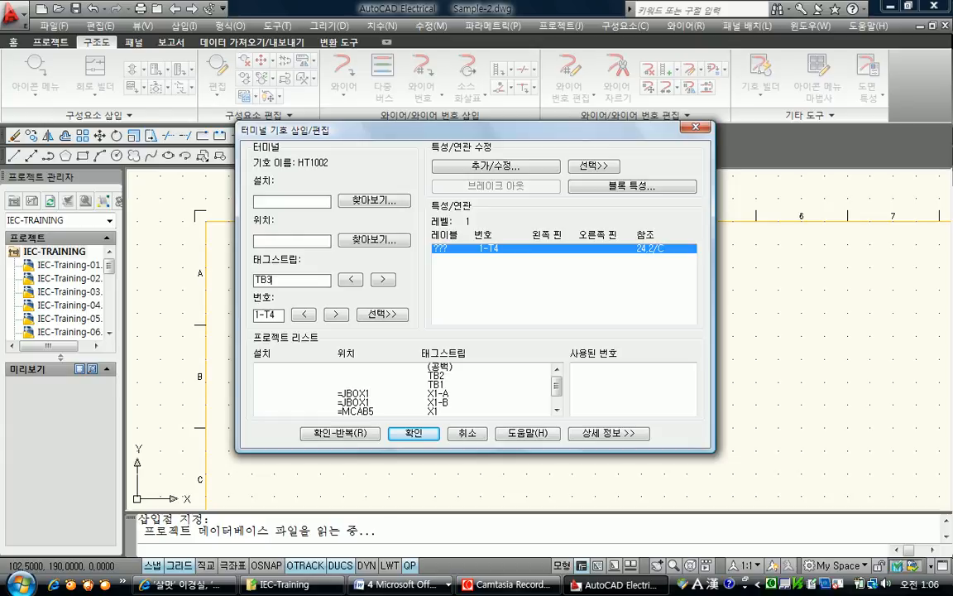
{"action": "double_click", "coordinate": [268, 316]}
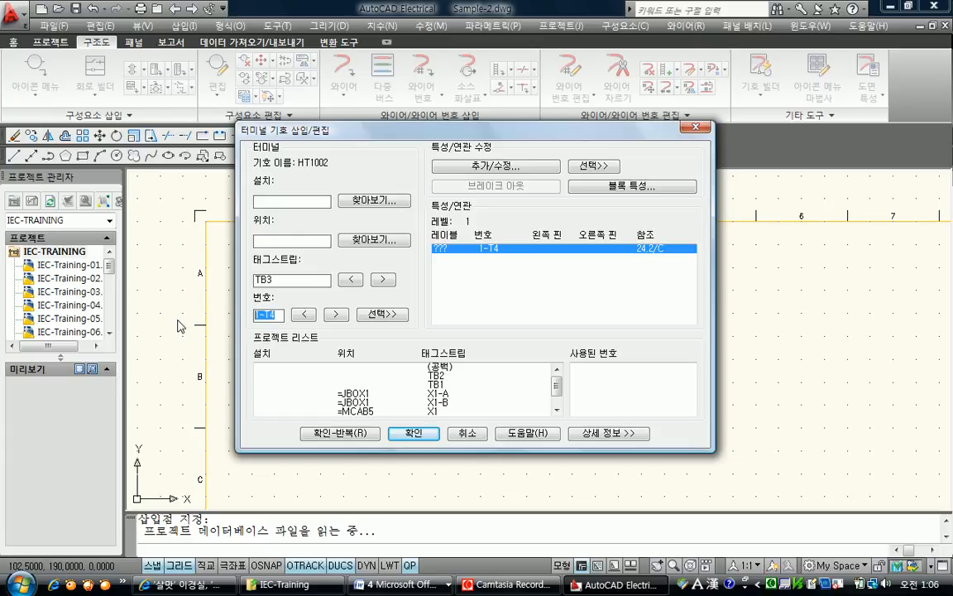
{"action": "type", "text": "10"}
{"action": "left_click", "coordinate": [421, 432]}
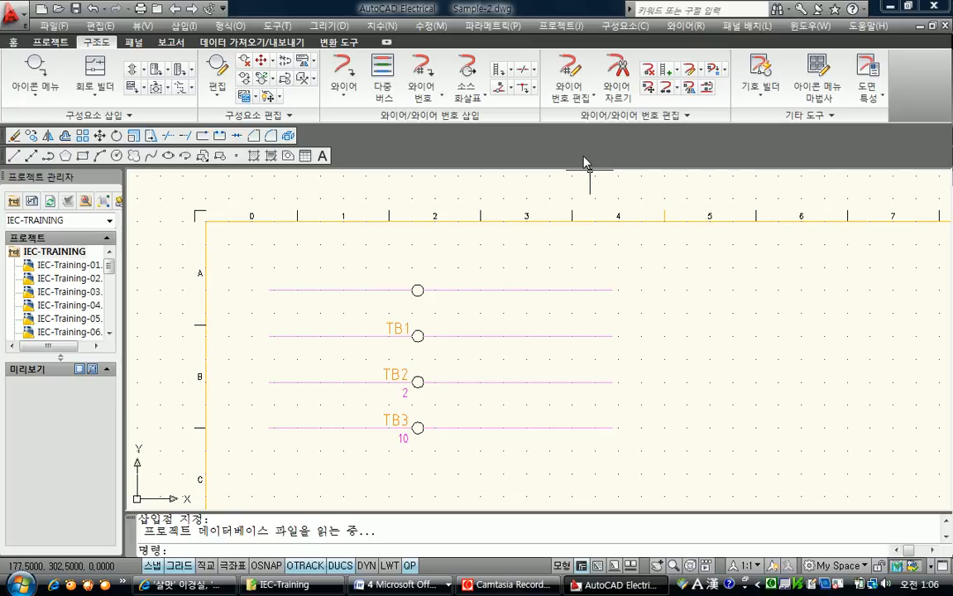
Assign sequential wire numbers to all wires in the whole drawing, starting at 1.
{"action": "left_click", "coordinate": [424, 69]}
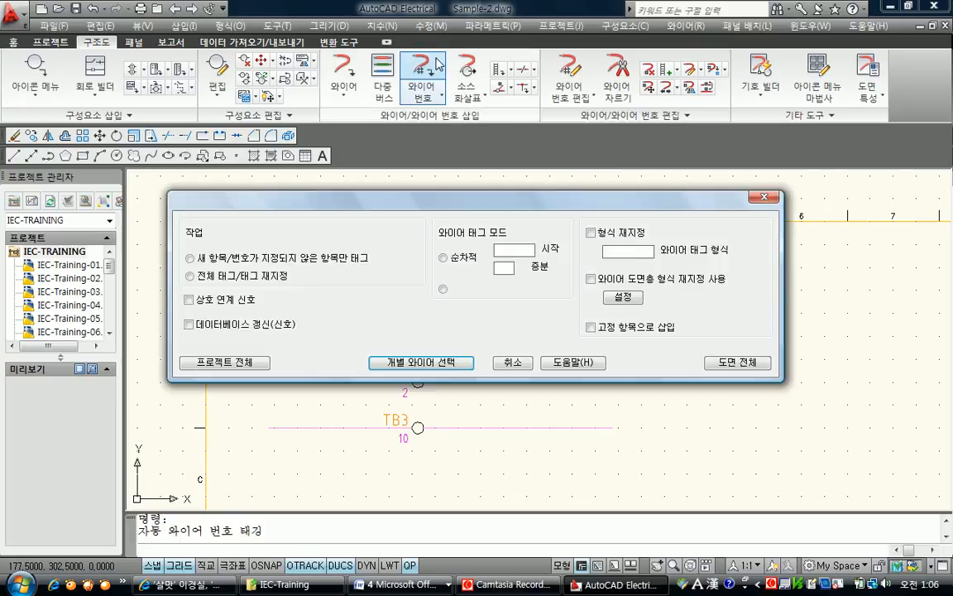
{"action": "left_click", "coordinate": [505, 249]}
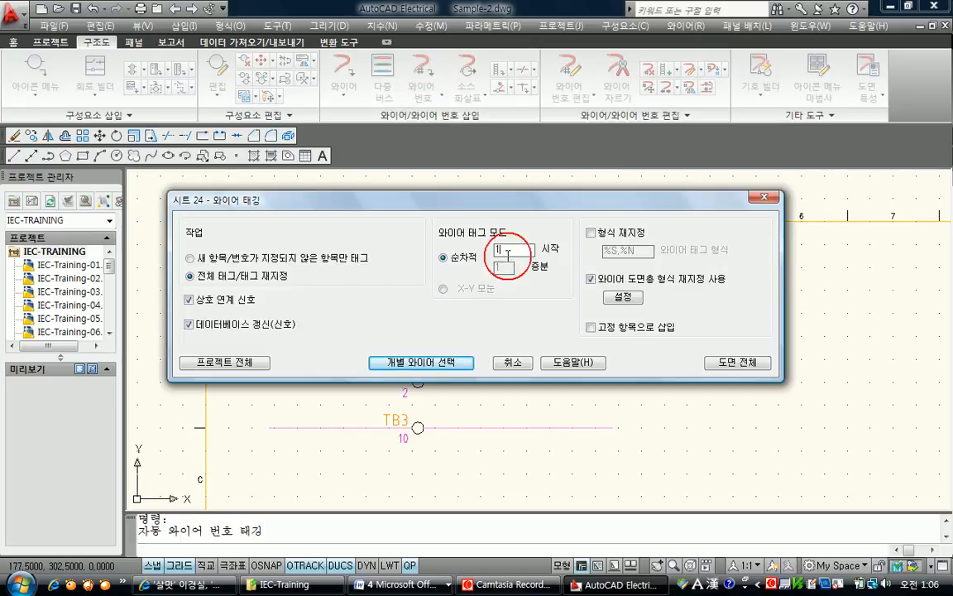
{"action": "left_click", "coordinate": [726, 364]}
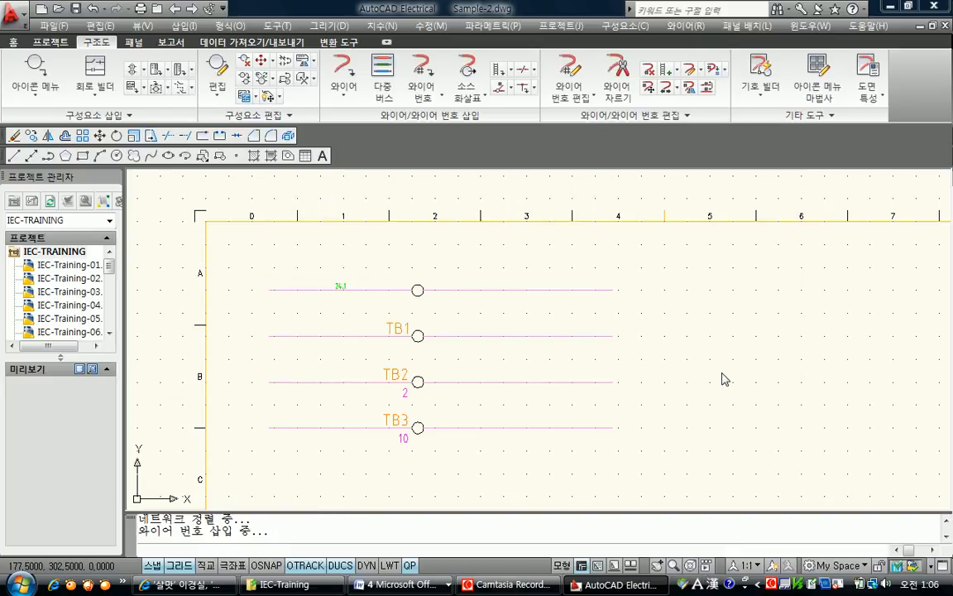
{"action": "scroll", "coordinate": [463, 366], "scroll_direction": "up", "scroll_amount": 3}
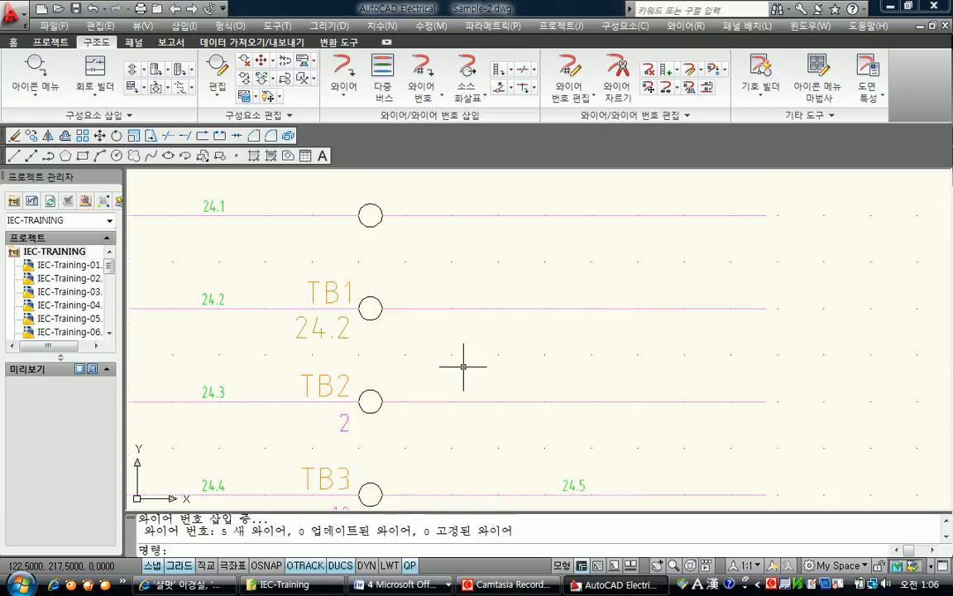
{"action": "mouse_move", "coordinate": [462, 356]}
{"action": "middle_mouse_down"}
{"action": "mouse_move", "coordinate": [543, 358]}
{"action": "mouse_move", "coordinate": [514, 356]}
{"action": "middle_mouse_up"}
{"action": "scroll", "coordinate": [546, 357], "scroll_direction": "down", "scroll_amount": 2}
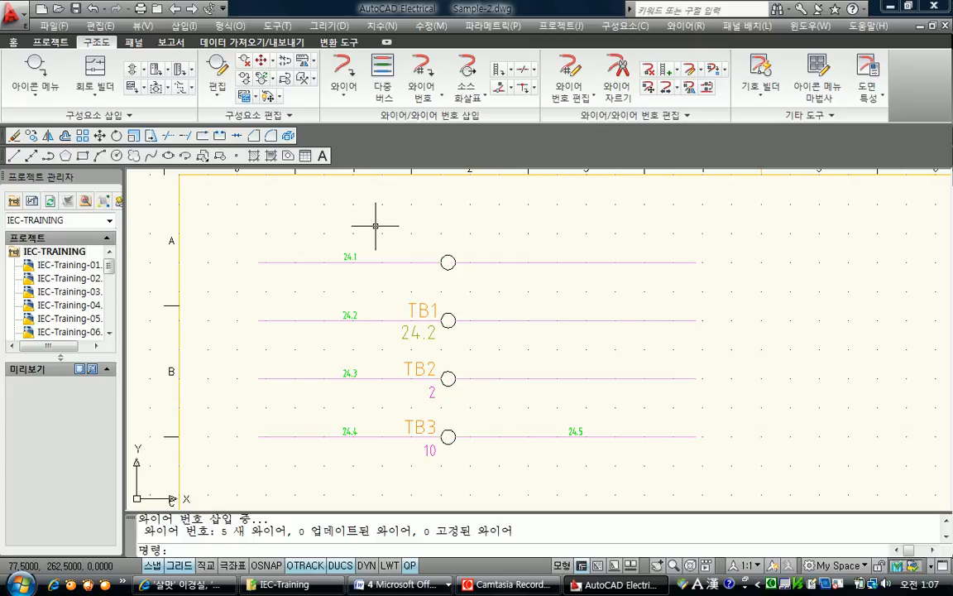
Add extra wire number copies to the segments right of the terminals on the top three wires.
{"action": "key", "text": "Escape"}
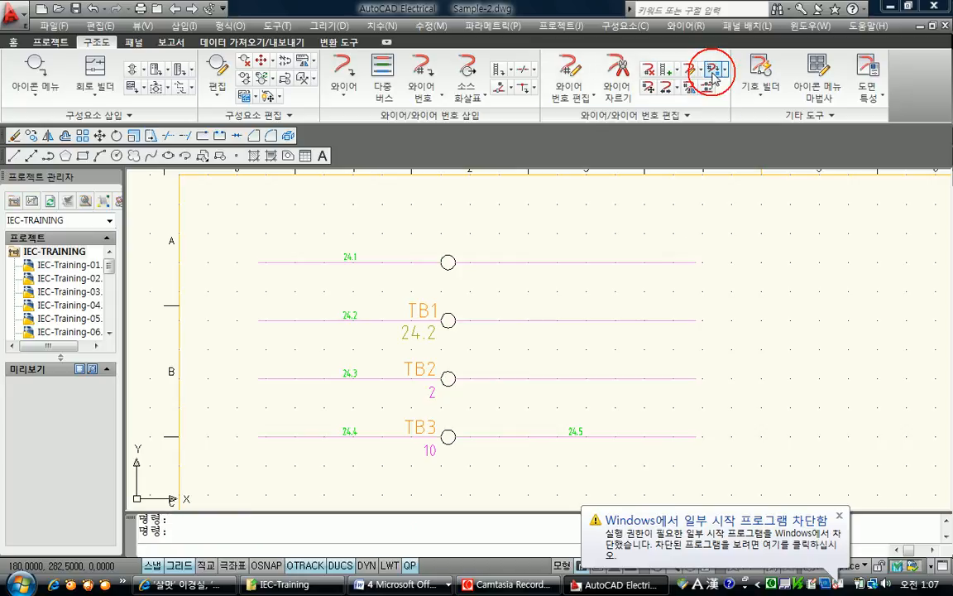
{"action": "left_click", "coordinate": [711, 72]}
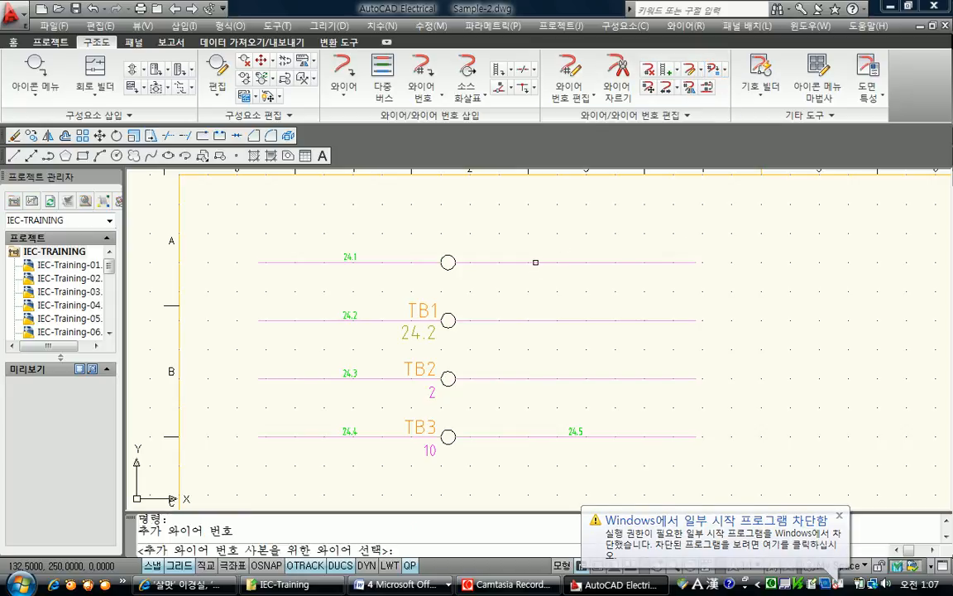
{"action": "left_click", "coordinate": [533, 263]}
{"action": "left_click", "coordinate": [530, 321]}
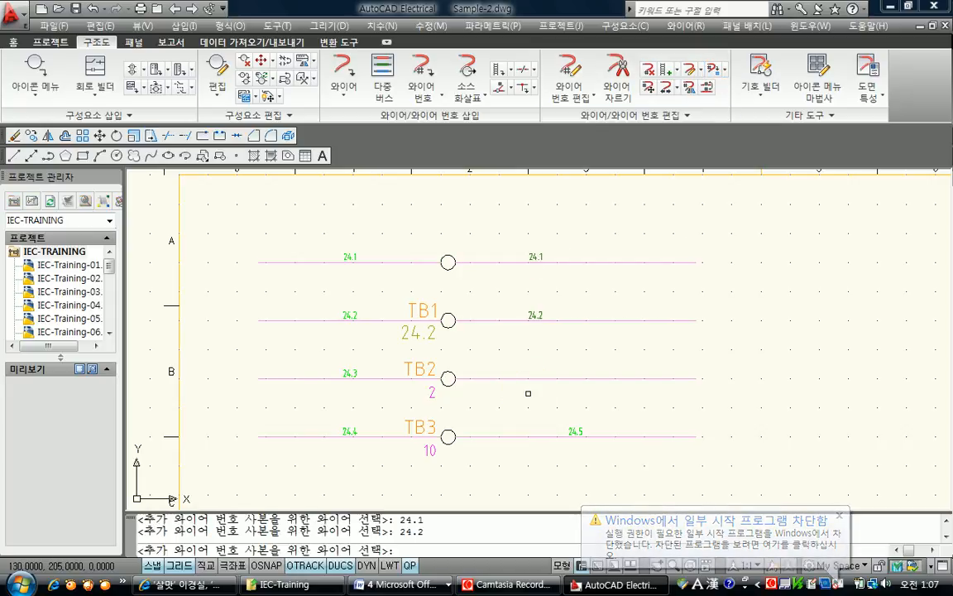
{"action": "left_click", "coordinate": [529, 378]}
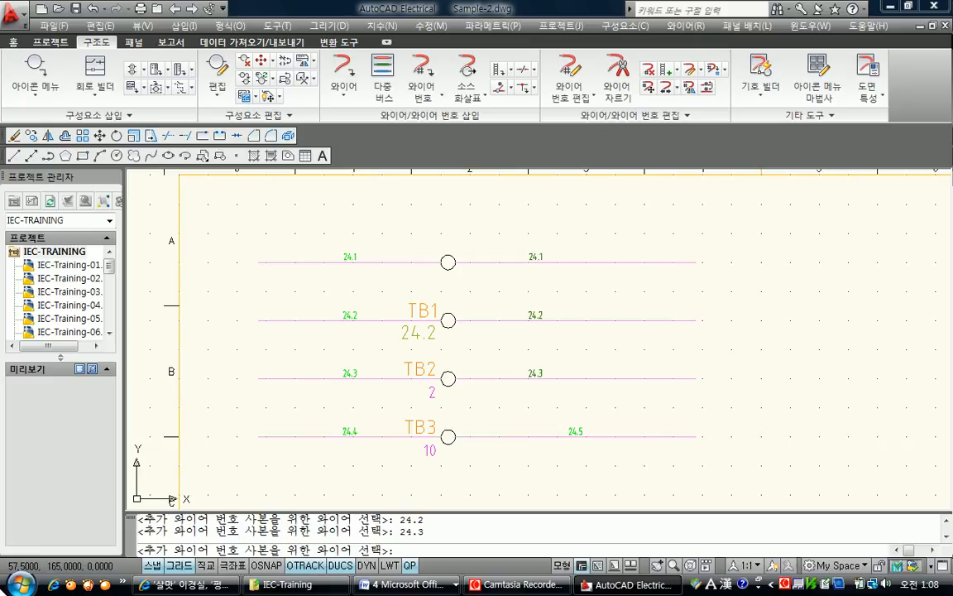
{"action": "key", "text": "Return"}
Draw a horizontal multiple wire bus of 10 wires with spacing 20 in the empty space from frame column 5 through column 8.
{"action": "type", "text": "z"}
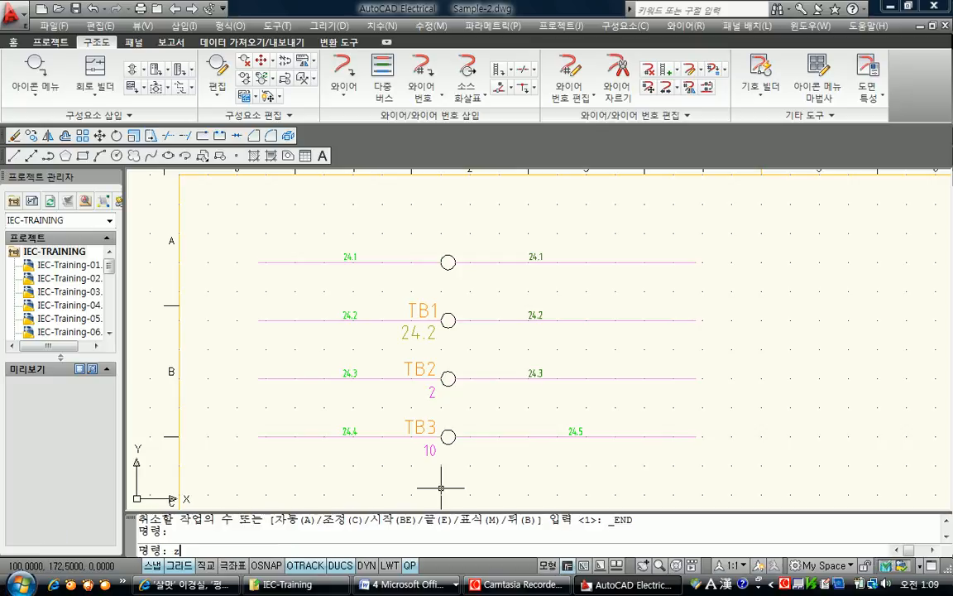
{"action": "key", "text": "Return"}
{"action": "type", "text": "a"}
{"action": "key", "text": "Return"}
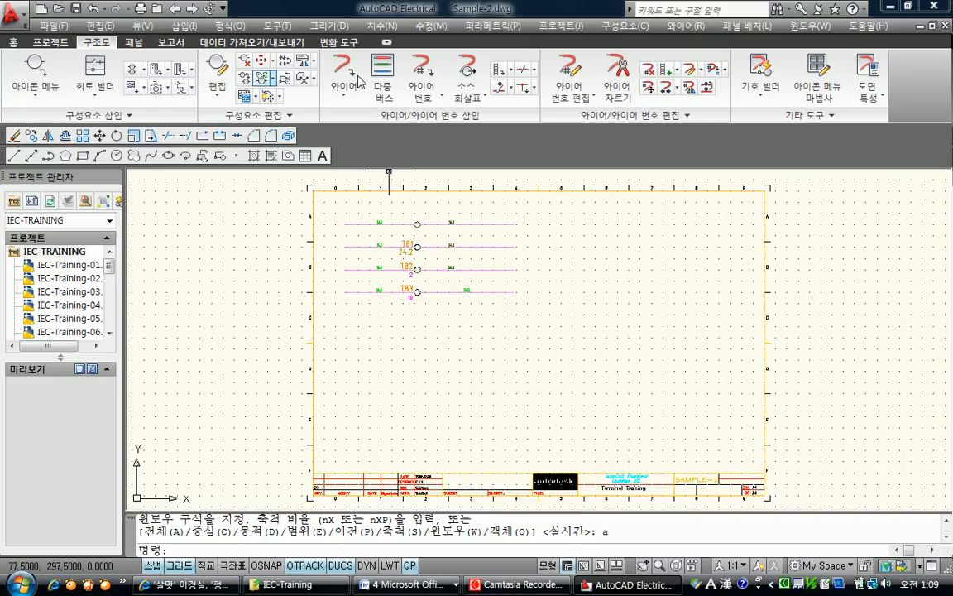
{"action": "left_click", "coordinate": [382, 71]}
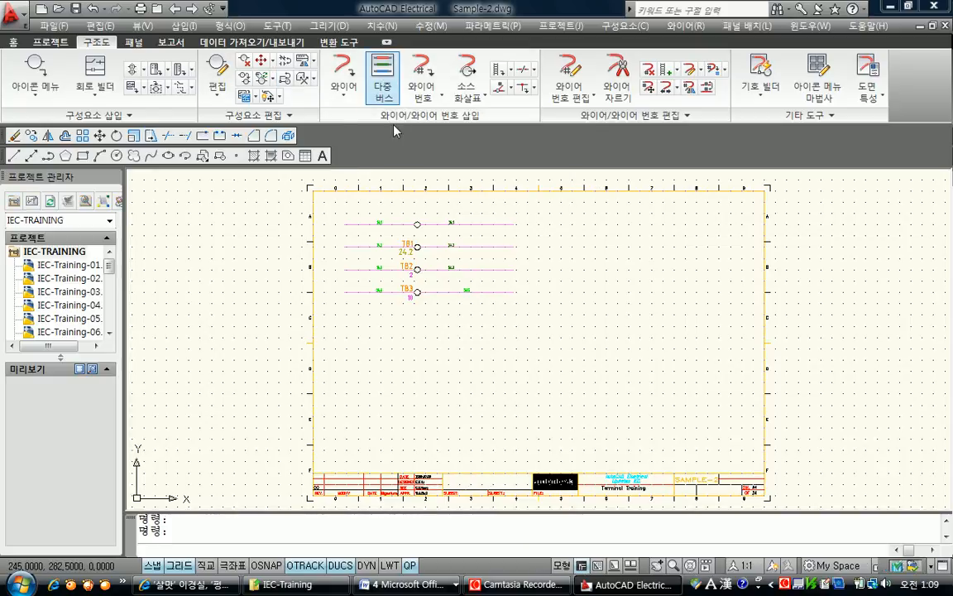
{"action": "double_click", "coordinate": [366, 351]}
{"action": "type", "text": "10"}
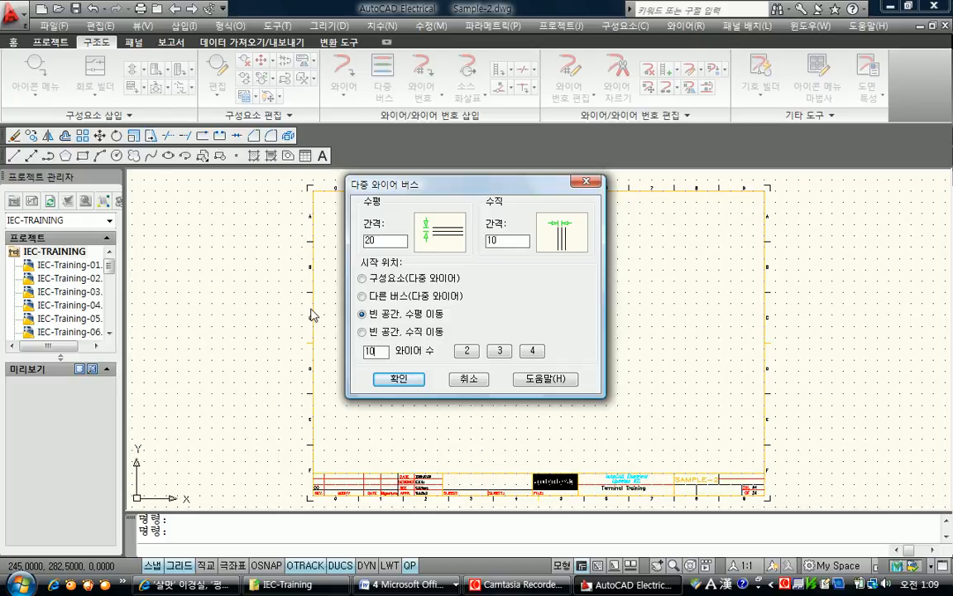
{"action": "left_click", "coordinate": [414, 380]}
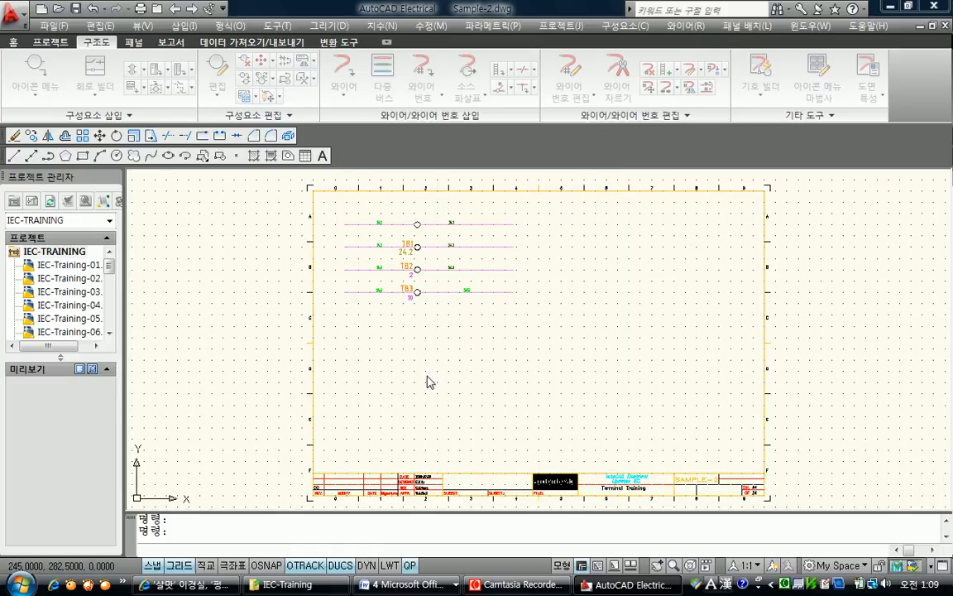
{"action": "left_click", "coordinate": [546, 212]}
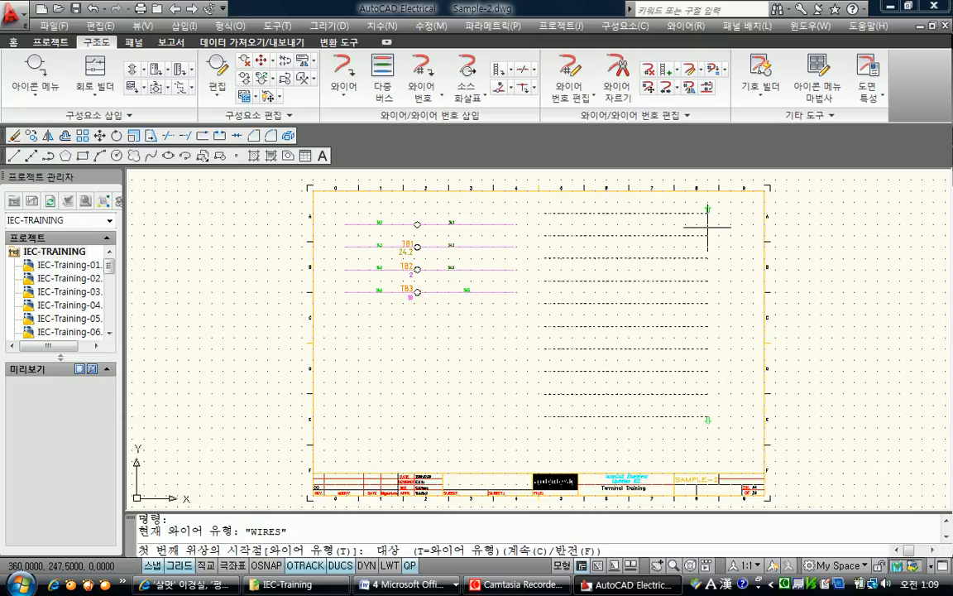
{"action": "left_click", "coordinate": [720, 259]}
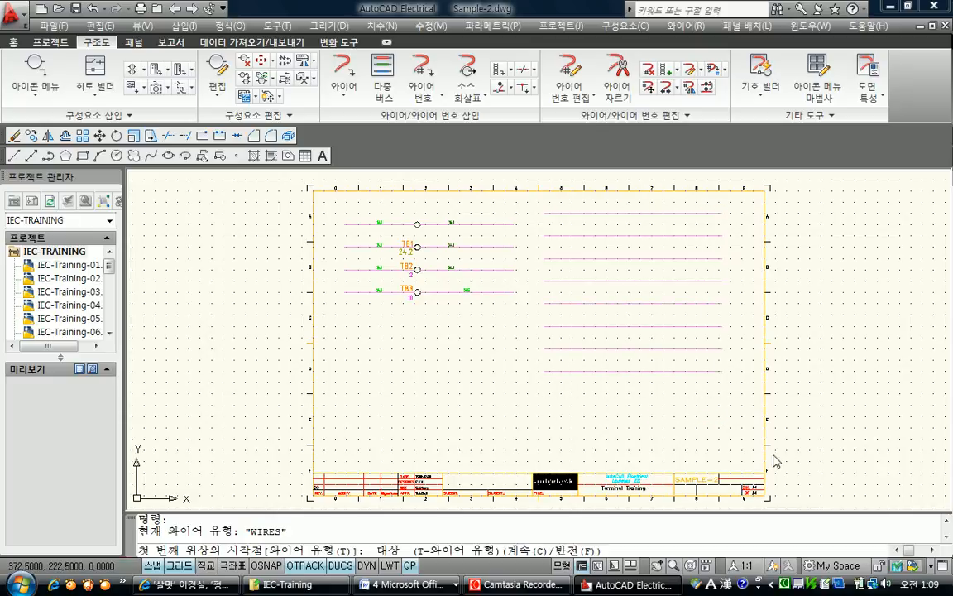
{"action": "key", "text": "Return"}
Insert round terminals with terminal number along a vertical fence through the middle of the ten-wire bus, keeping the first one.
{"action": "mouse_move", "coordinate": [814, 366]}
{"action": "middle_mouse_down"}
{"action": "mouse_move", "coordinate": [695, 394]}
{"action": "mouse_move", "coordinate": [617, 398]}
{"action": "middle_mouse_up"}
{"action": "scroll", "coordinate": [693, 391], "scroll_direction": "up", "scroll_amount": 2}
{"action": "scroll", "coordinate": [691, 387], "scroll_direction": "down", "scroll_amount": 3}
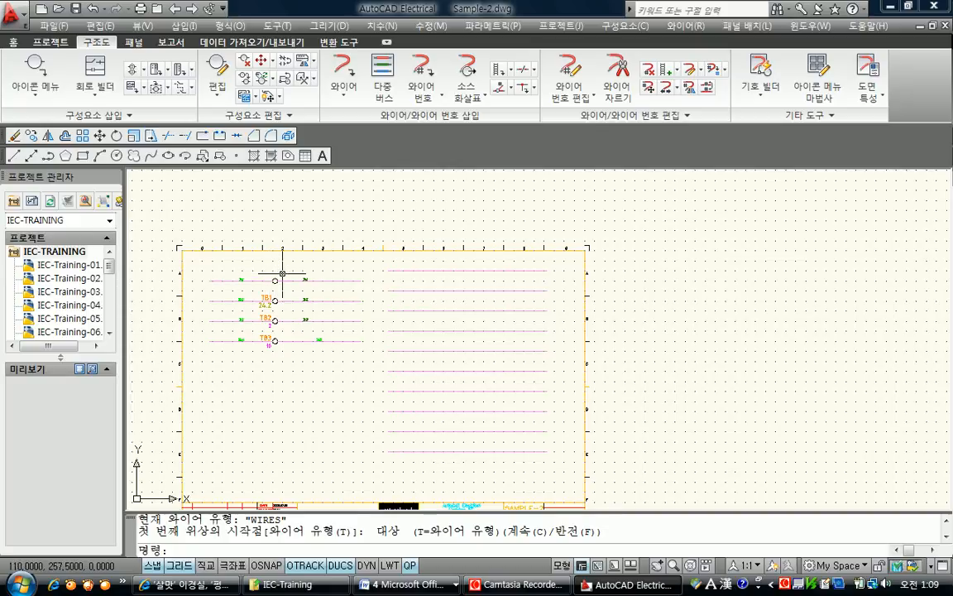
{"action": "left_click", "coordinate": [132, 71]}
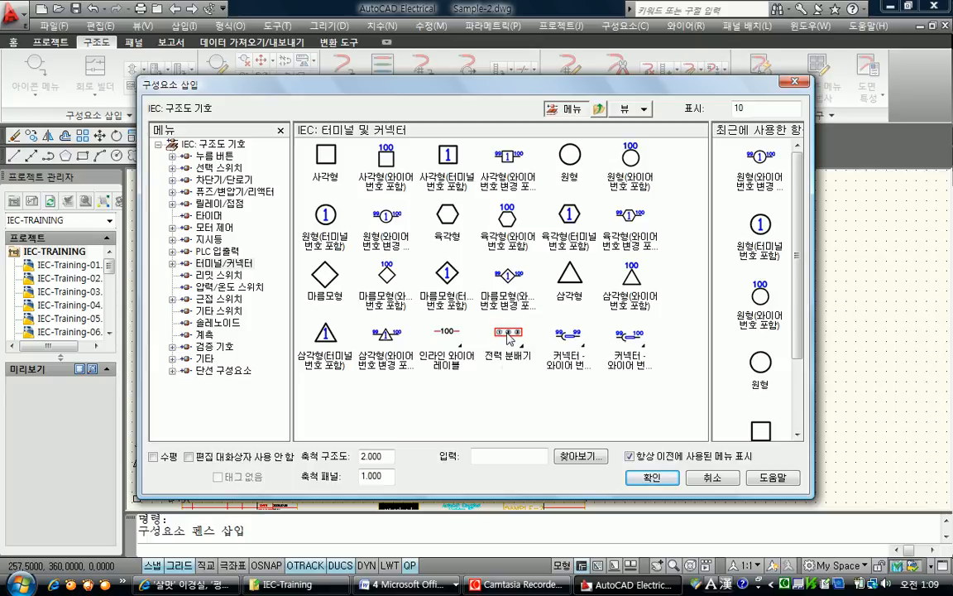
{"action": "left_click", "coordinate": [325, 217]}
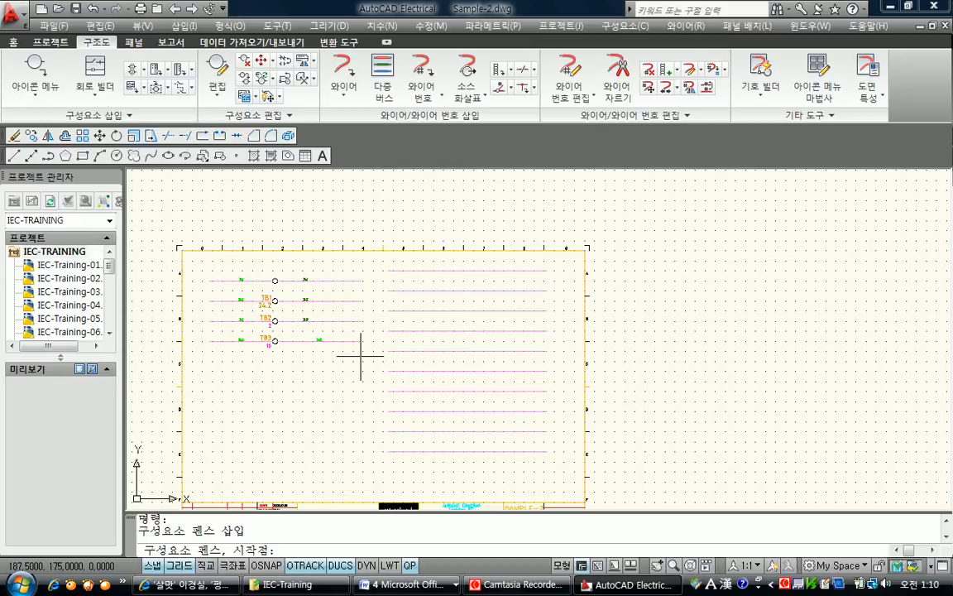
{"action": "left_click", "coordinate": [467, 262]}
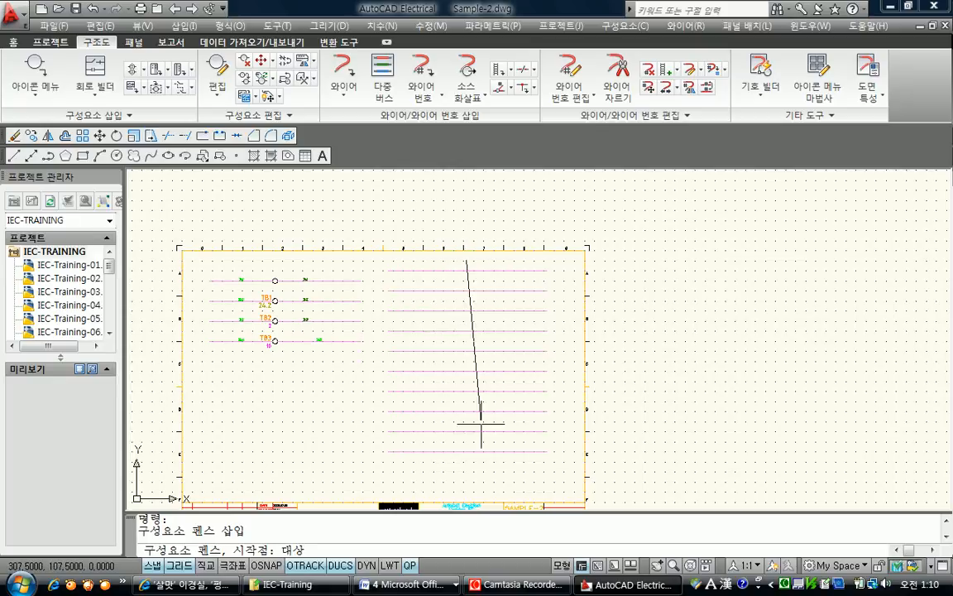
{"action": "left_click", "coordinate": [465, 469]}
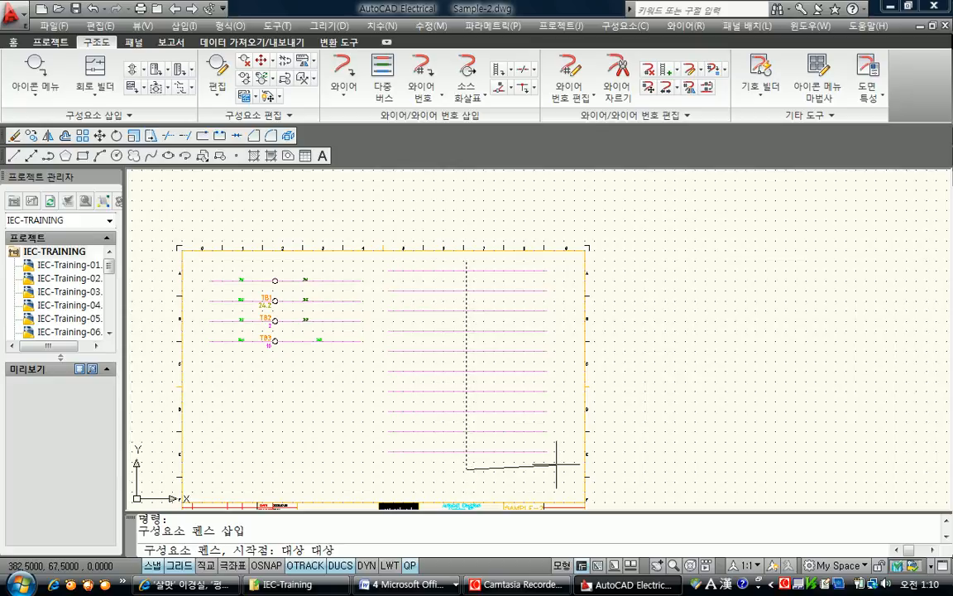
{"action": "key", "text": "Return"}
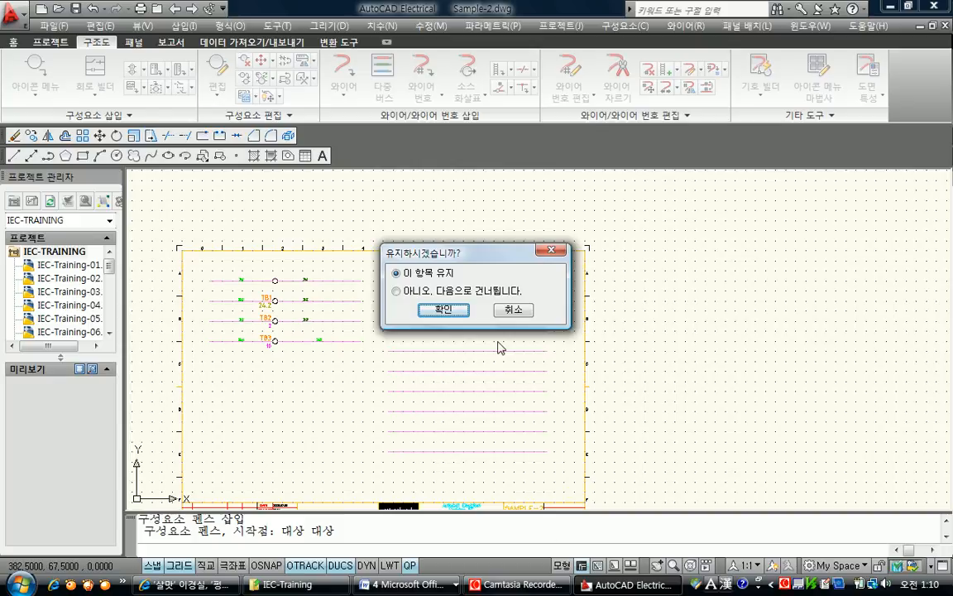
{"action": "left_click", "coordinate": [443, 309]}
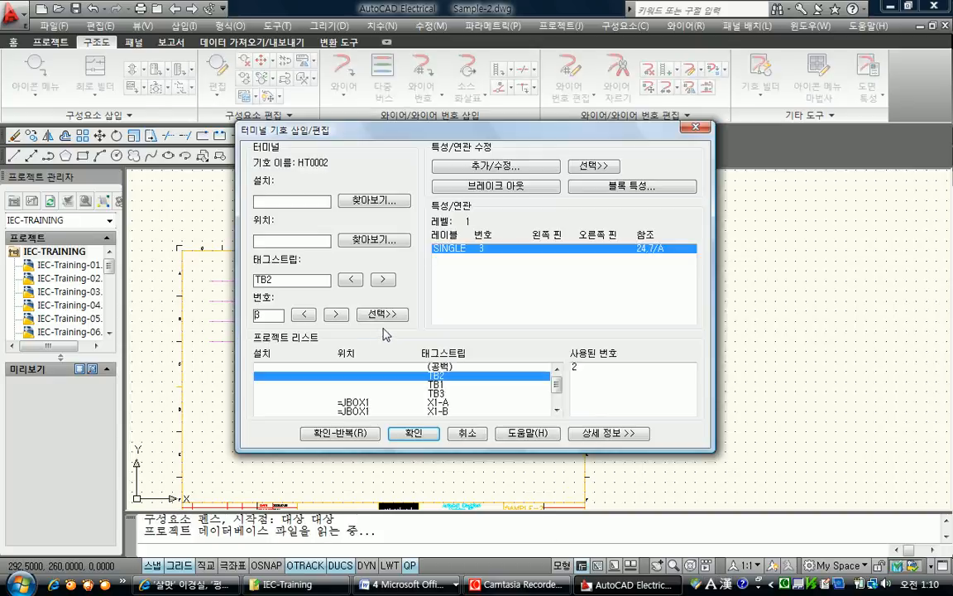
Set the tag strip of the terminal on the bus's top wire to Y1 and its number to 1.
{"action": "type", "text": "Y1"}
{"action": "left_click_drag", "start_coordinate": [267, 315], "coordinate": [231, 322]}
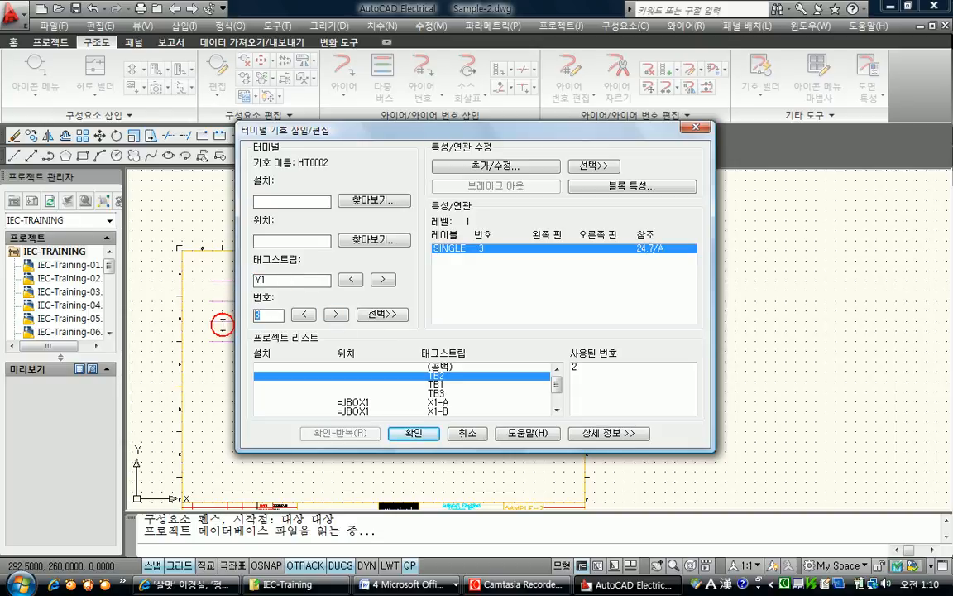
{"action": "type", "text": "1"}
{"action": "left_click", "coordinate": [415, 432]}
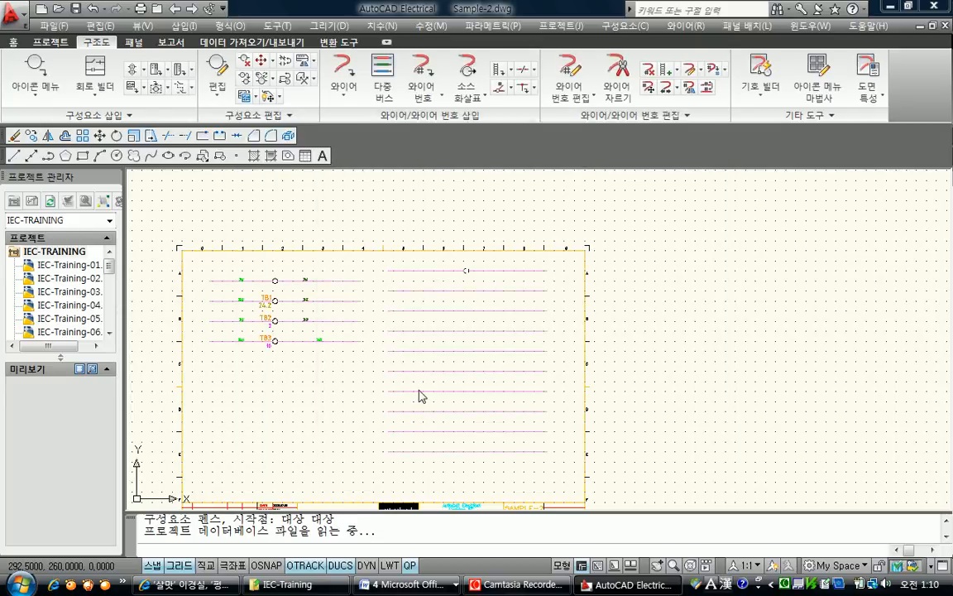
Keep all remaining fence terminals without further prompts and without showing the edit dialog for each one.
{"action": "left_click", "coordinate": [418, 291]}
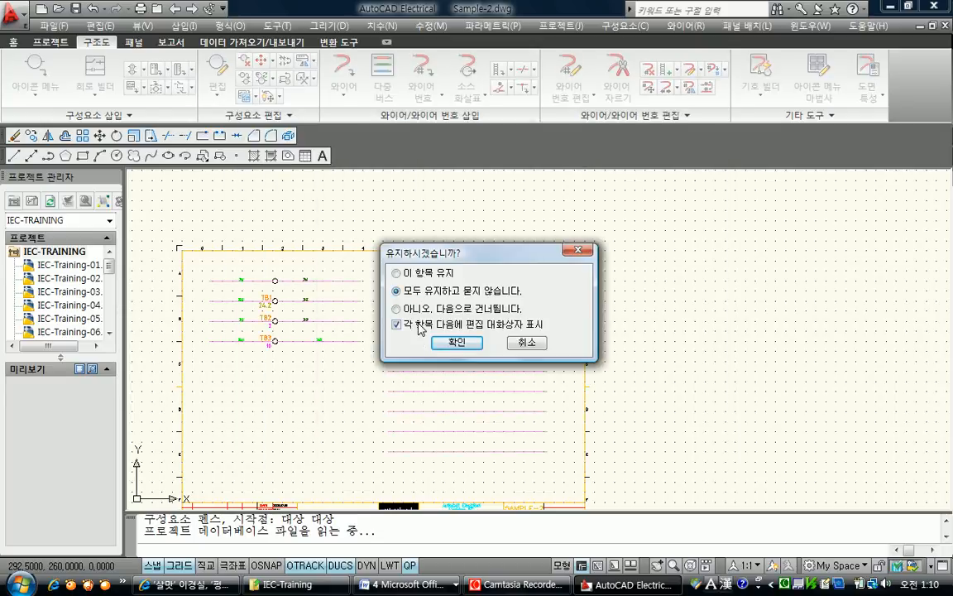
{"action": "left_click", "coordinate": [418, 327]}
{"action": "left_click", "coordinate": [453, 342]}
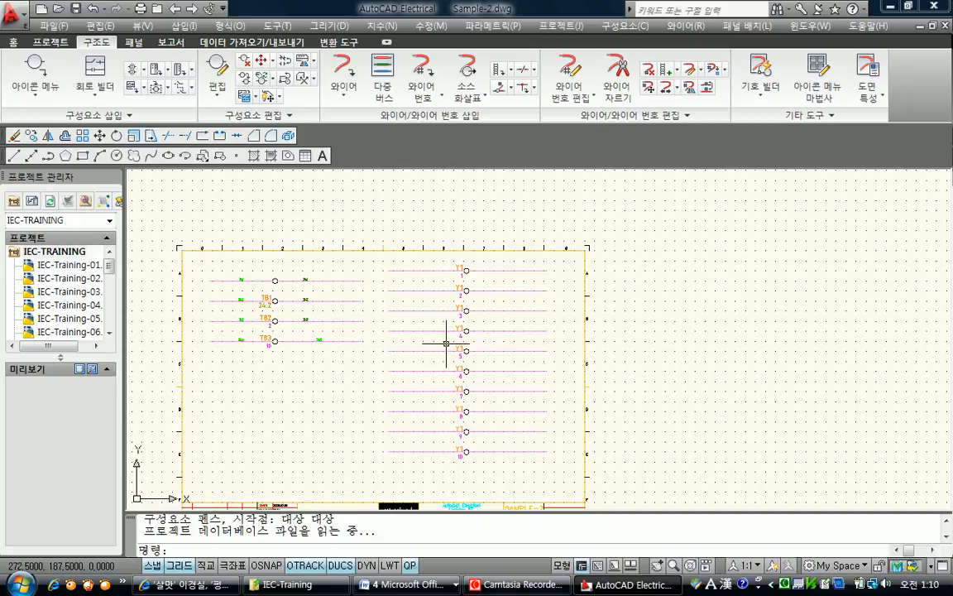
Check the quantity of terminal strip Y1 in the project's terminal strip selection list, without editing any strip.
{"action": "scroll", "coordinate": [485, 362], "scroll_direction": "up", "scroll_amount": 2}
{"action": "middle_click_drag", "start_coordinate": [491, 382], "coordinate": [494, 289]}
{"action": "scroll", "coordinate": [621, 447], "scroll_direction": "down", "scroll_amount": 2}
{"action": "middle_click_drag", "start_coordinate": [617, 453], "coordinate": [612, 462]}
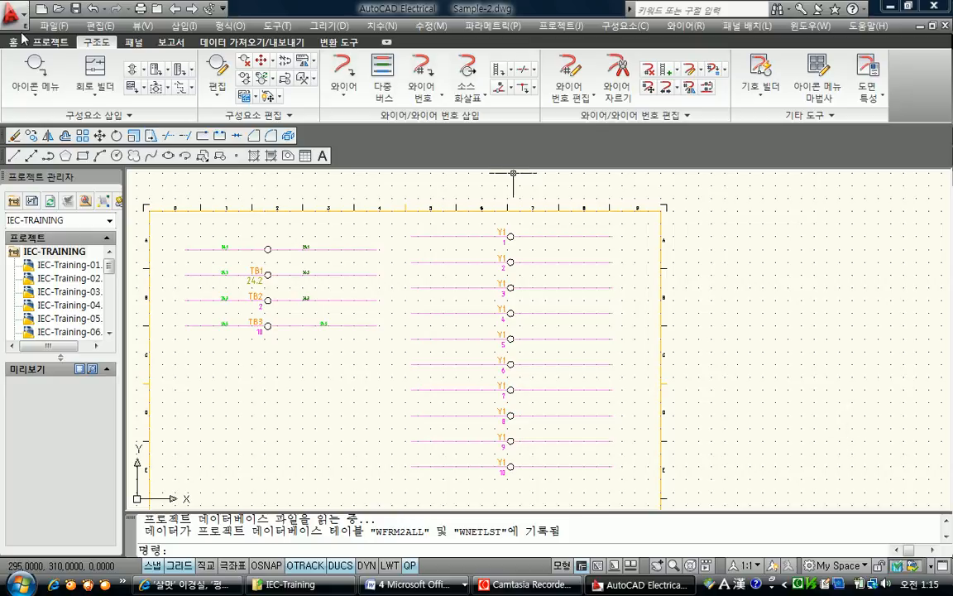
{"action": "left_click", "coordinate": [131, 43]}
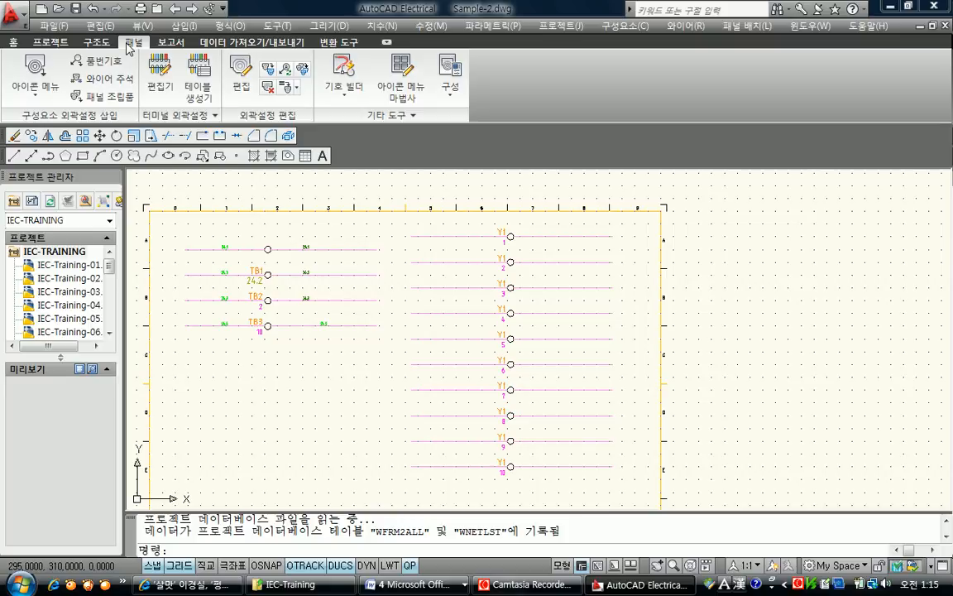
{"action": "left_click", "coordinate": [160, 76]}
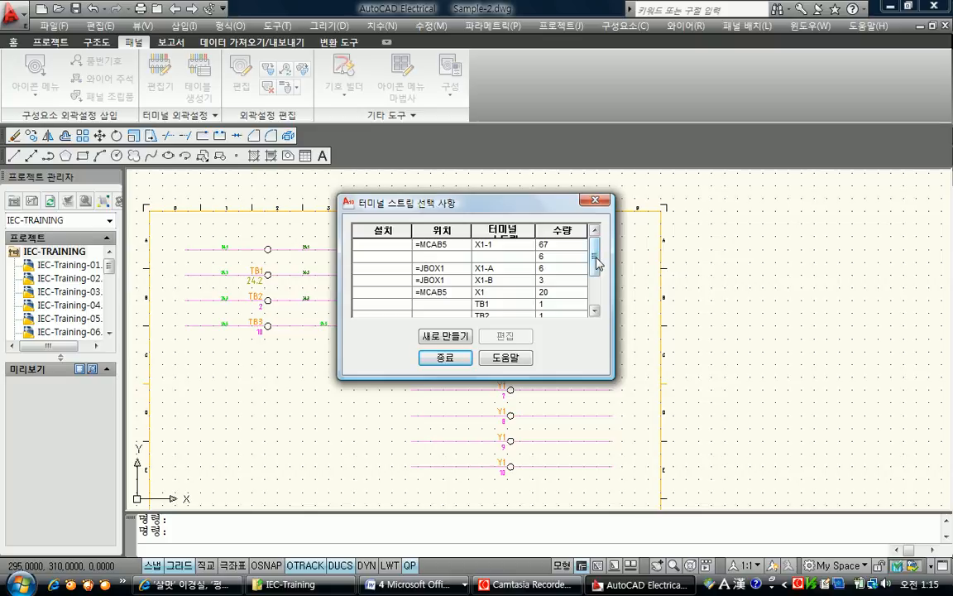
{"action": "left_click_drag", "start_coordinate": [595, 255], "coordinate": [590, 295]}
{"action": "scroll", "coordinate": [532, 272], "scroll_direction": "up", "scroll_amount": 2}
{"action": "left_click_drag", "start_coordinate": [591, 260], "coordinate": [591, 288]}
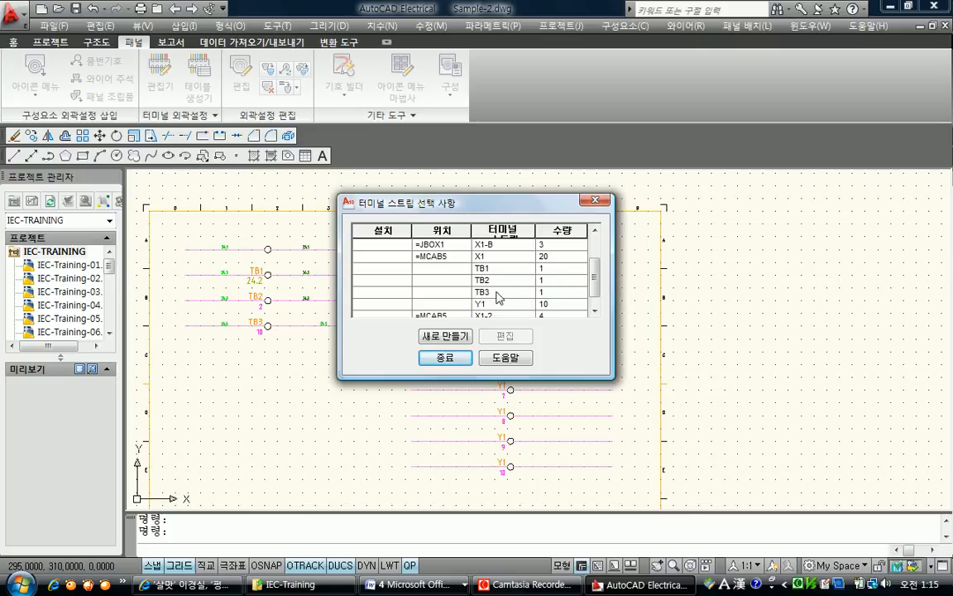
{"action": "left_click_drag", "start_coordinate": [527, 214], "coordinate": [386, 203]}
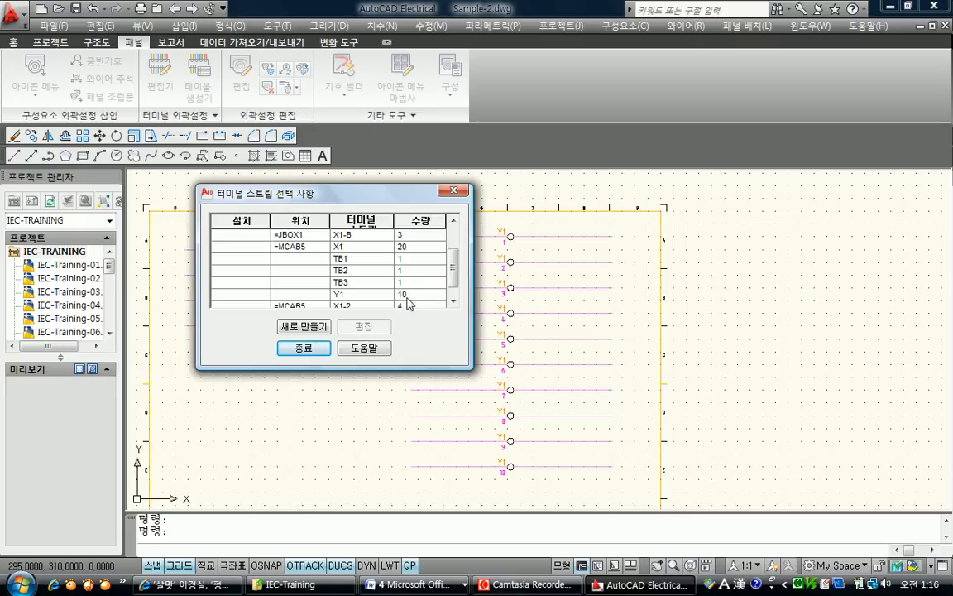
{"action": "left_click", "coordinate": [282, 348]}
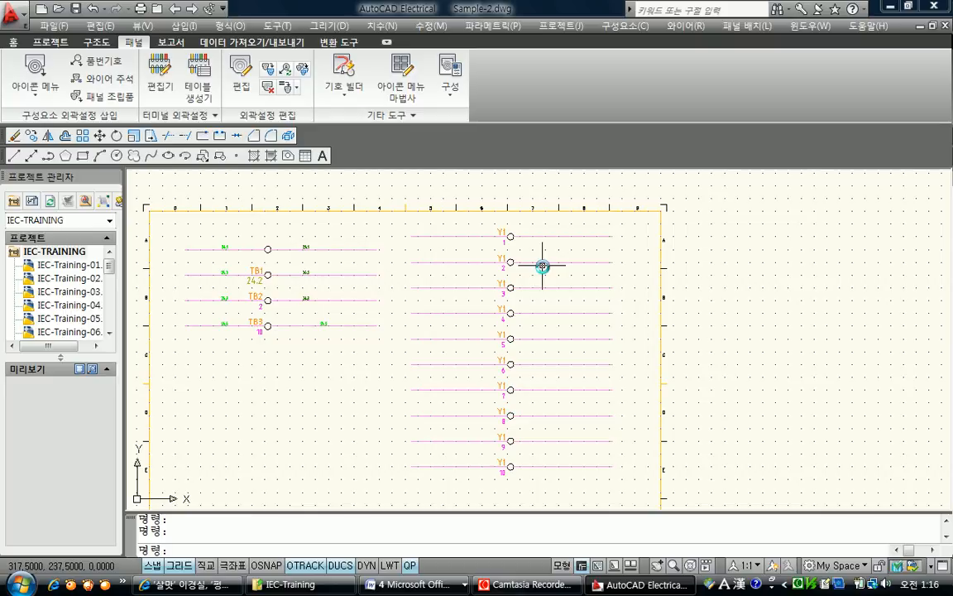
Open the part catalog for Y1 terminal 1 on the top wire and filter it to manufacturer SIEMENS and type MULTI-LEVEL.
{"action": "left_click", "coordinate": [96, 41]}
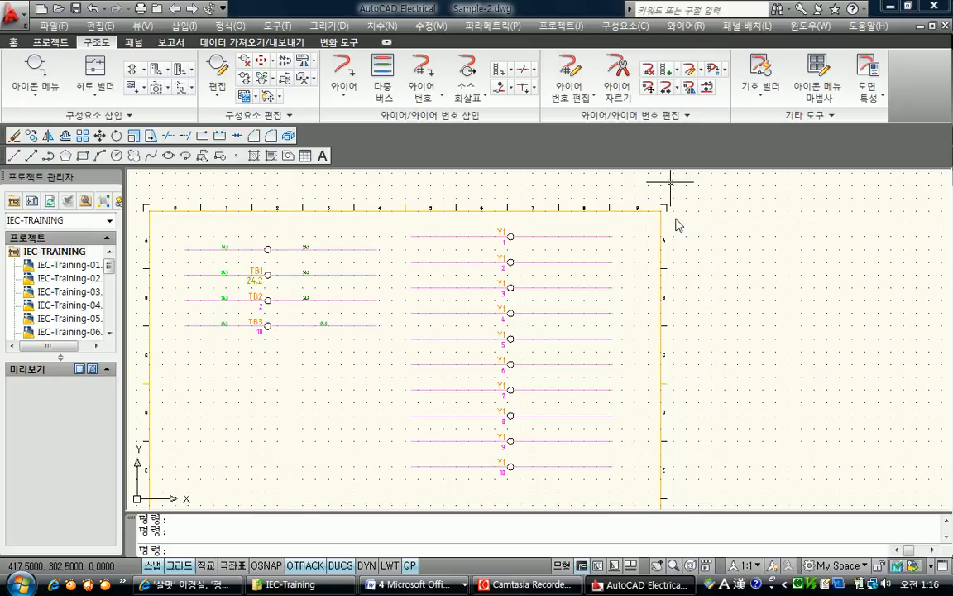
{"action": "scroll", "coordinate": [537, 307], "scroll_direction": "up", "scroll_amount": 4}
{"action": "middle_click_drag", "start_coordinate": [528, 306], "coordinate": [505, 455]}
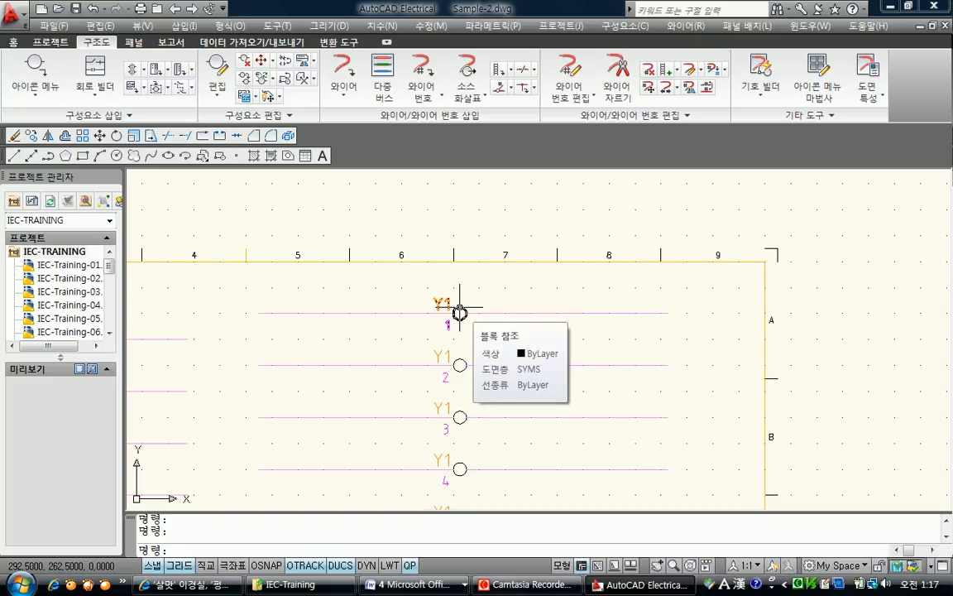
{"action": "left_click", "coordinate": [214, 67]}
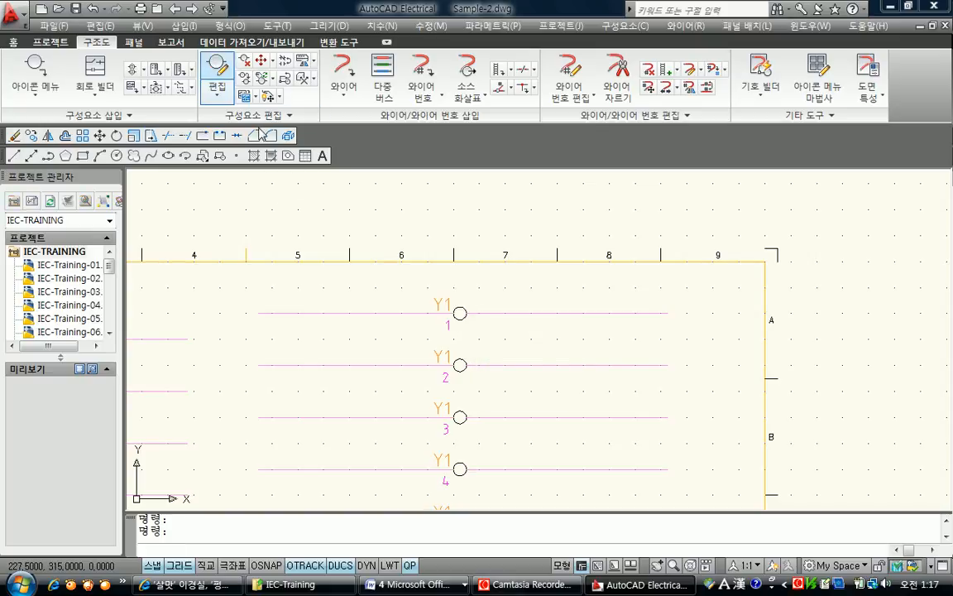
{"action": "left_click", "coordinate": [419, 312]}
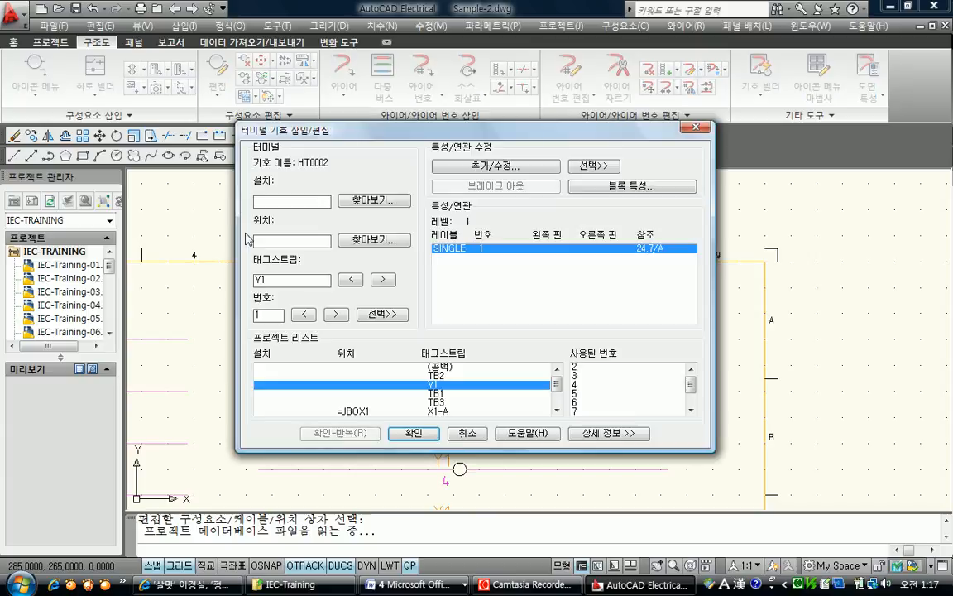
{"action": "left_click", "coordinate": [608, 434]}
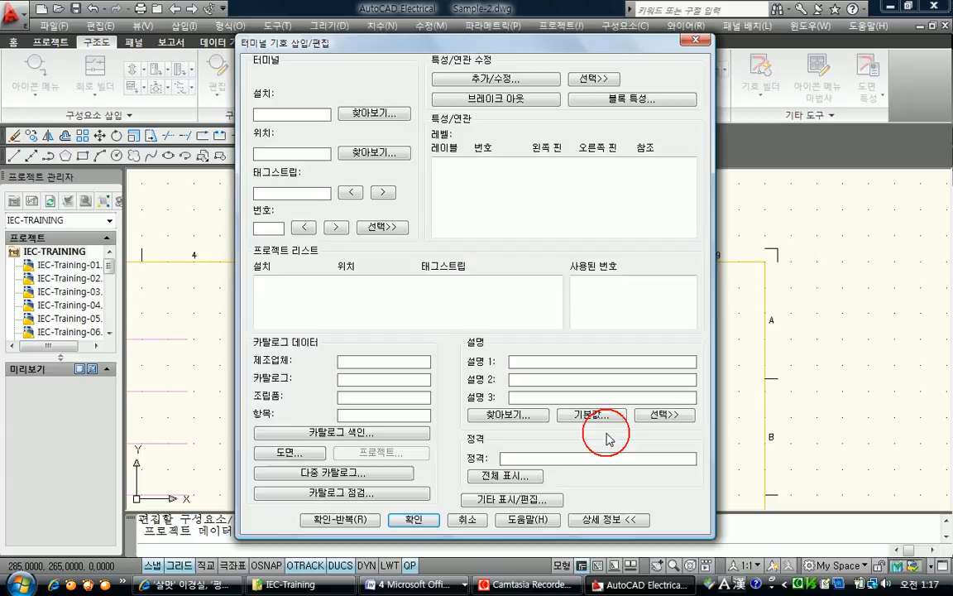
{"action": "left_click", "coordinate": [410, 432]}
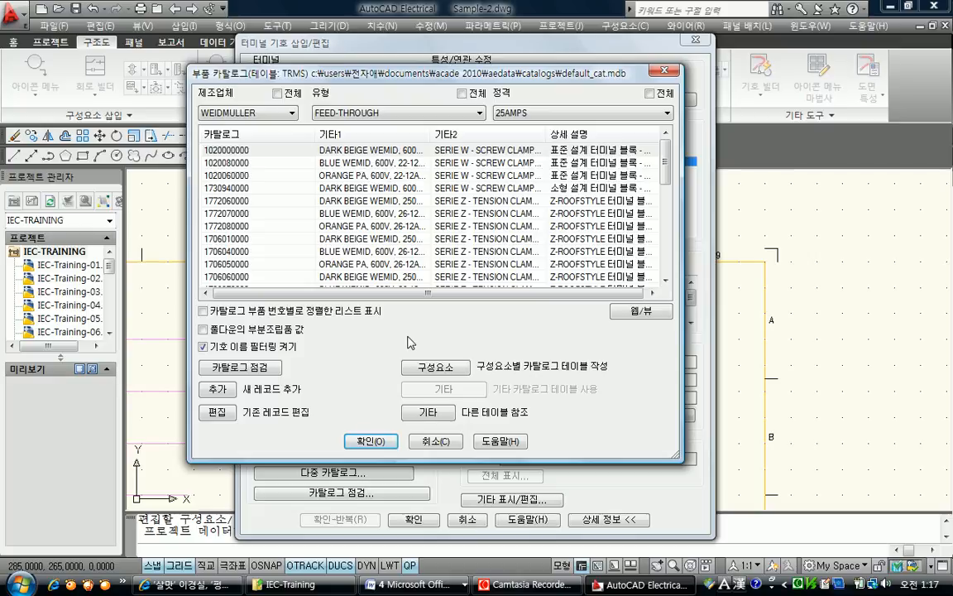
{"action": "left_click", "coordinate": [292, 113]}
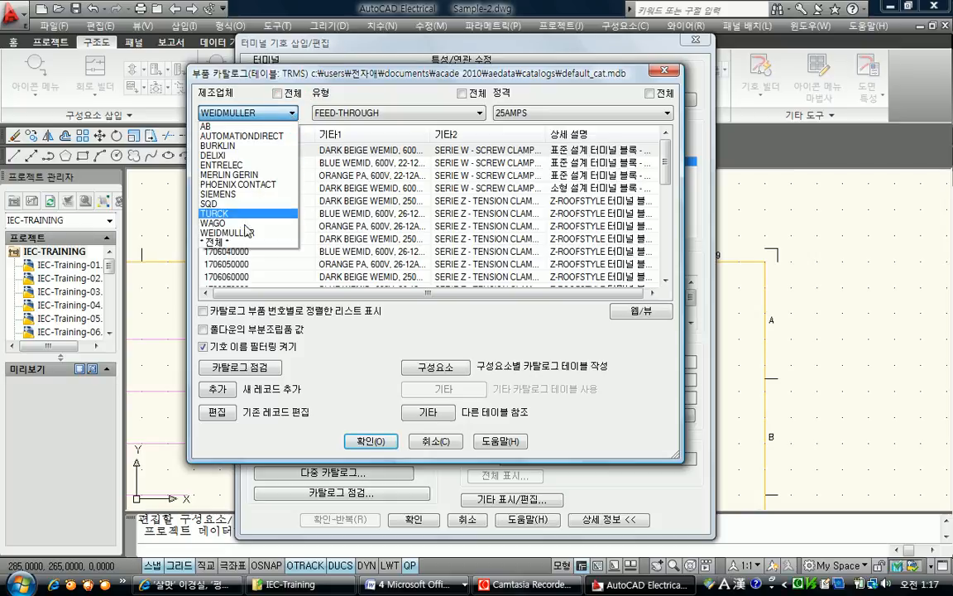
{"action": "left_click", "coordinate": [231, 194]}
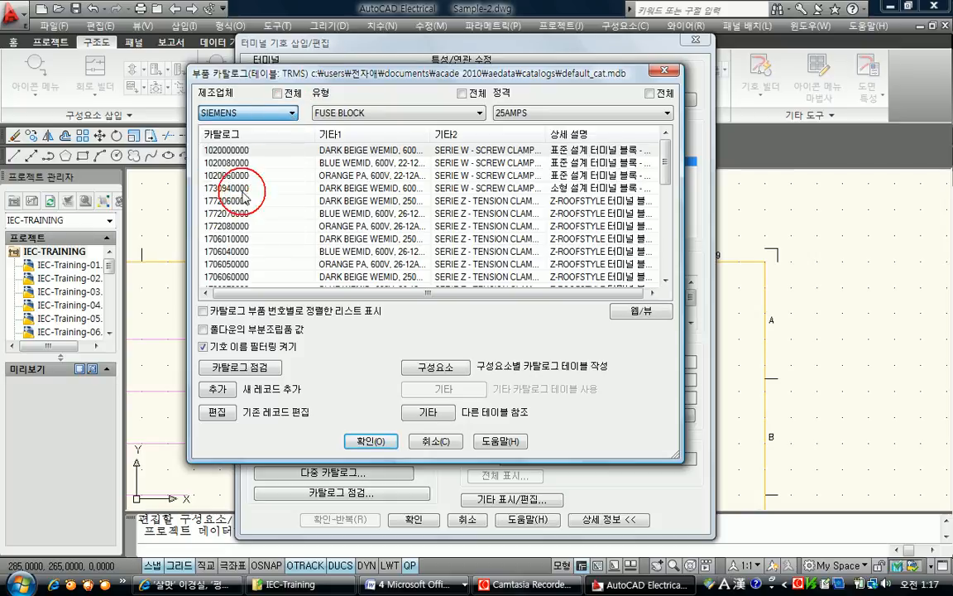
{"action": "left_click", "coordinate": [374, 116]}
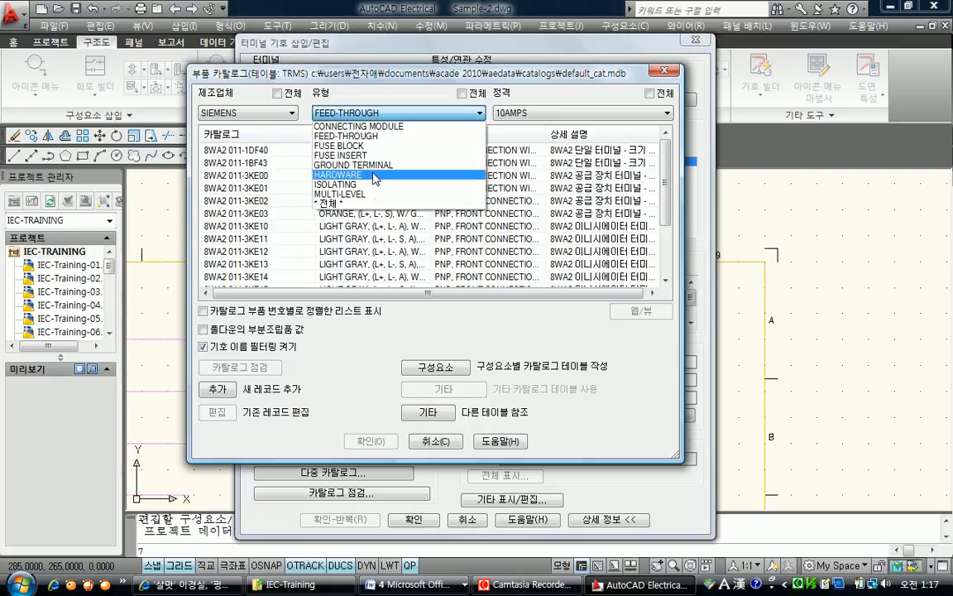
{"action": "left_click", "coordinate": [339, 193]}
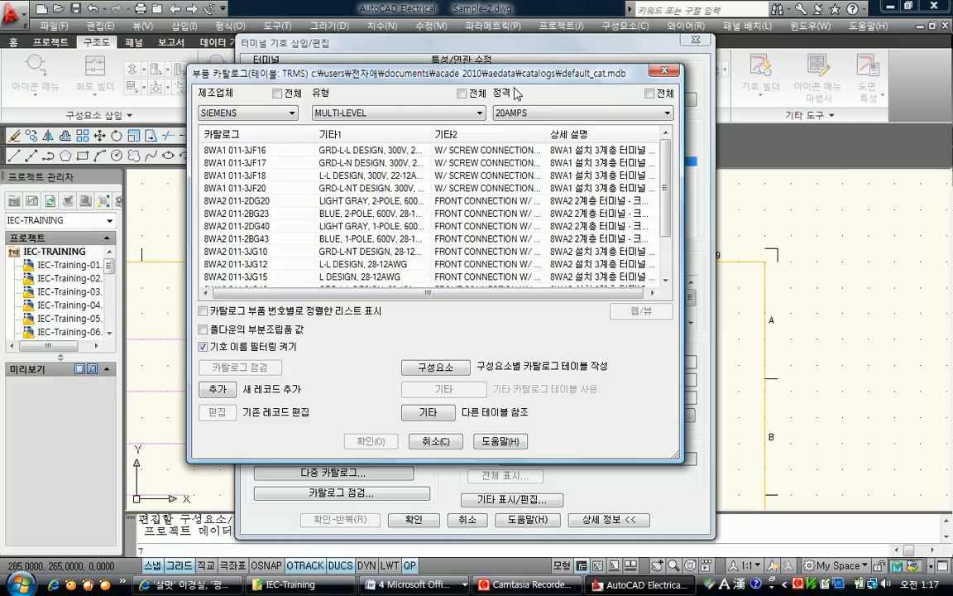
Assign catalog part 8WA1 011-3JF16 to Y1 terminal 1 and accept the terminal edit.
{"action": "left_click", "coordinate": [231, 149]}
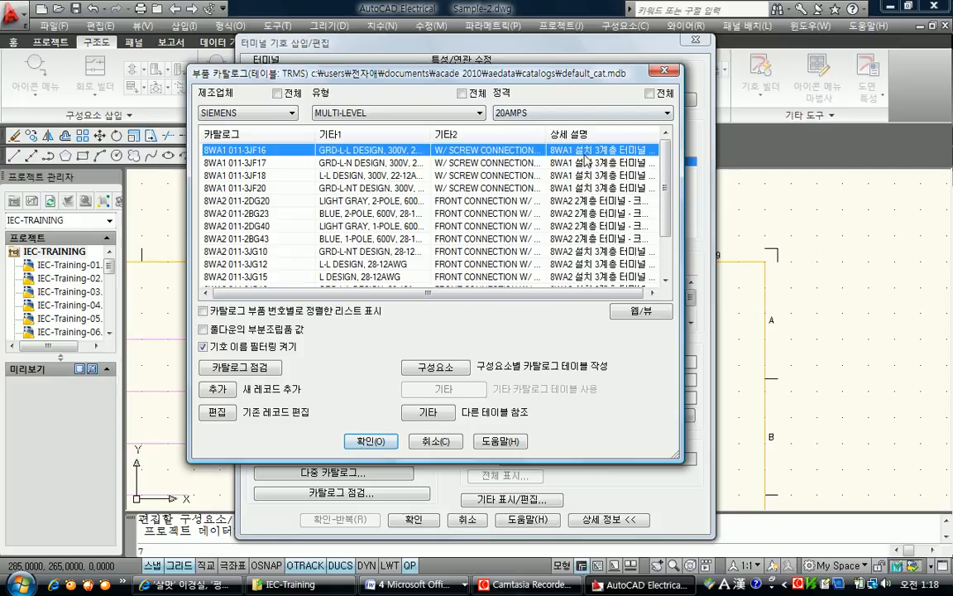
{"action": "left_click_drag", "start_coordinate": [584, 293], "coordinate": [620, 297]}
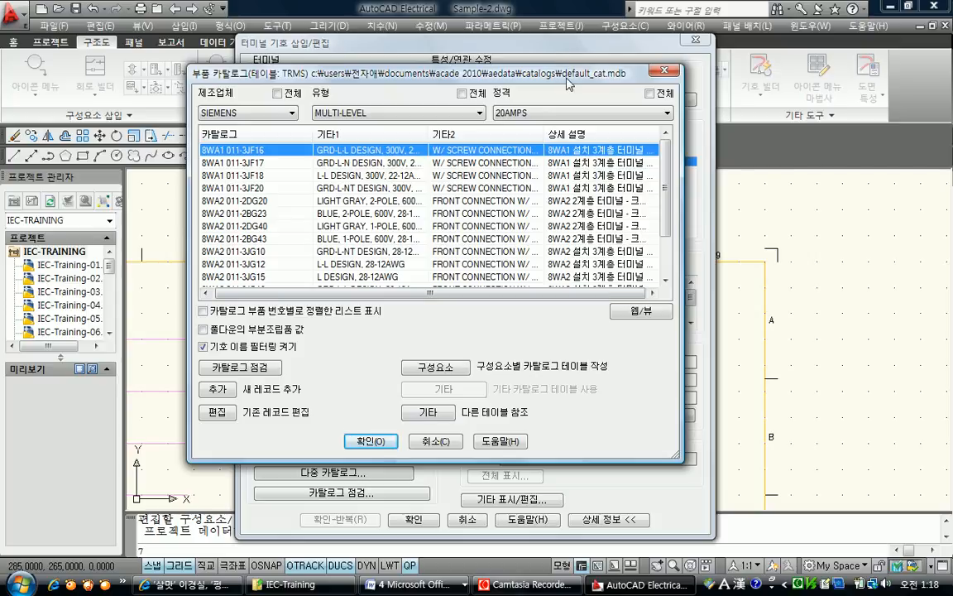
{"action": "left_click", "coordinate": [371, 441]}
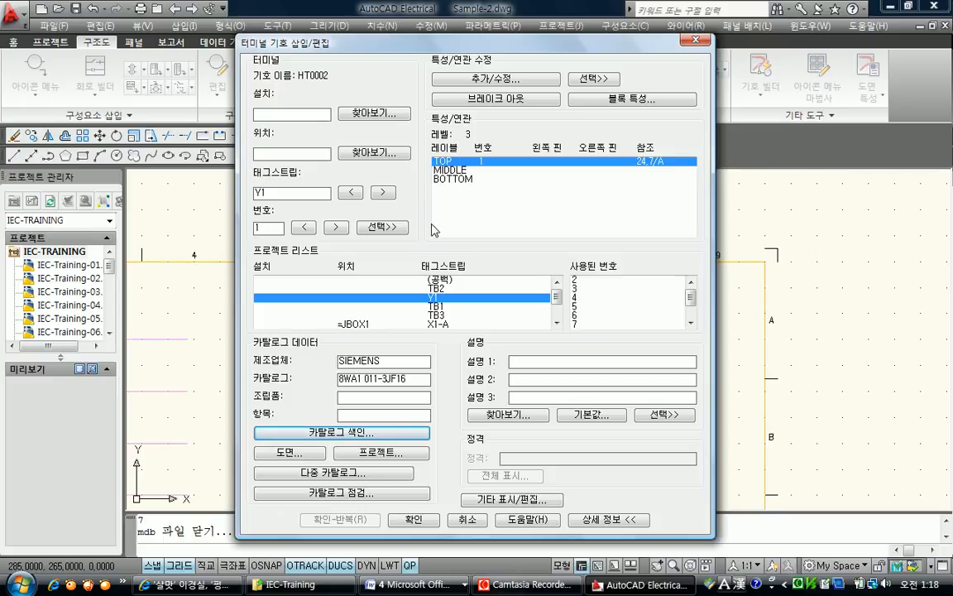
{"action": "left_click", "coordinate": [407, 518]}
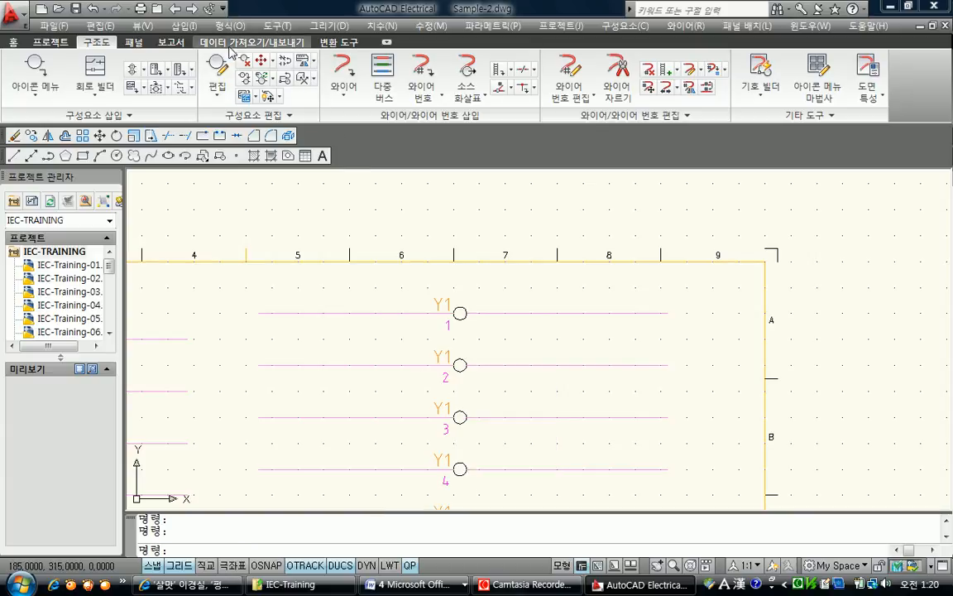
Associate Y1 terminals 2 and 3 with terminal 1 as the master terminal.
{"action": "left_click", "coordinate": [288, 116]}
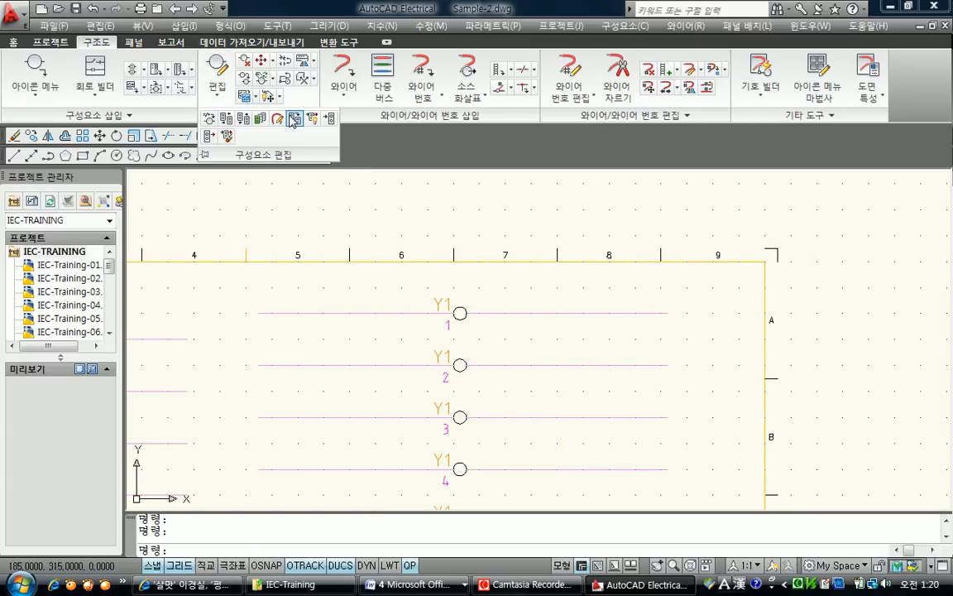
{"action": "left_click", "coordinate": [225, 120]}
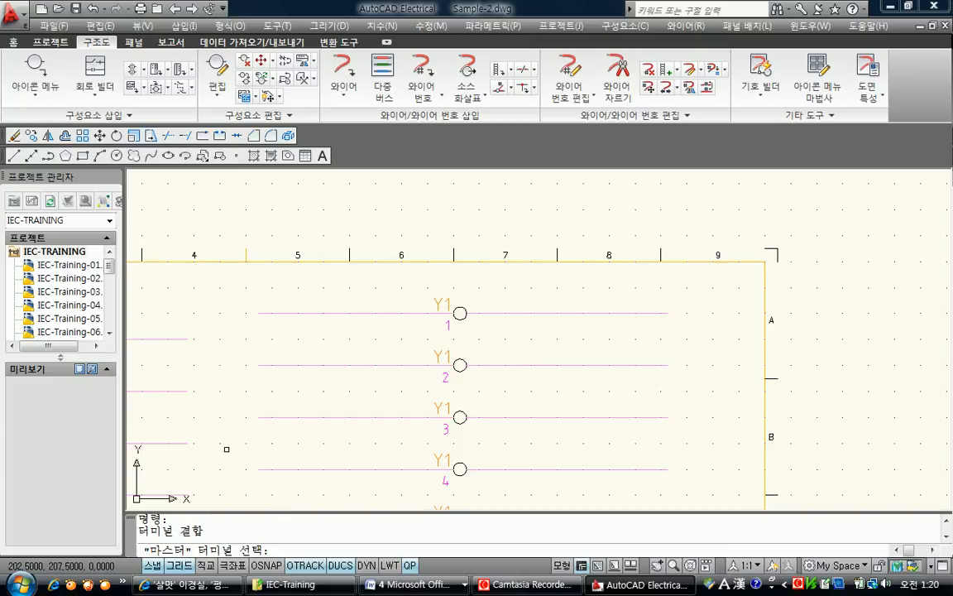
{"action": "left_click", "coordinate": [455, 310]}
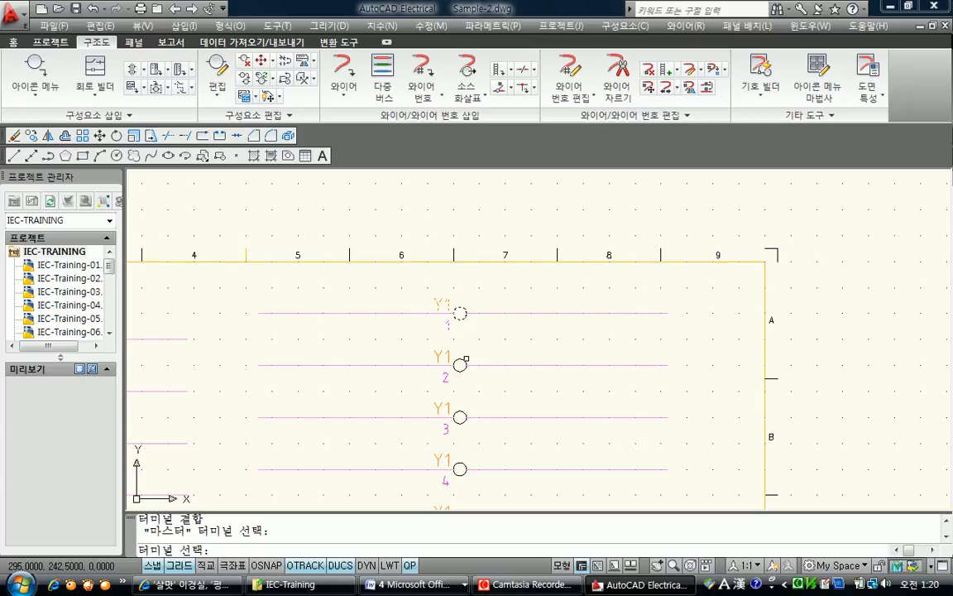
{"action": "left_click", "coordinate": [459, 363]}
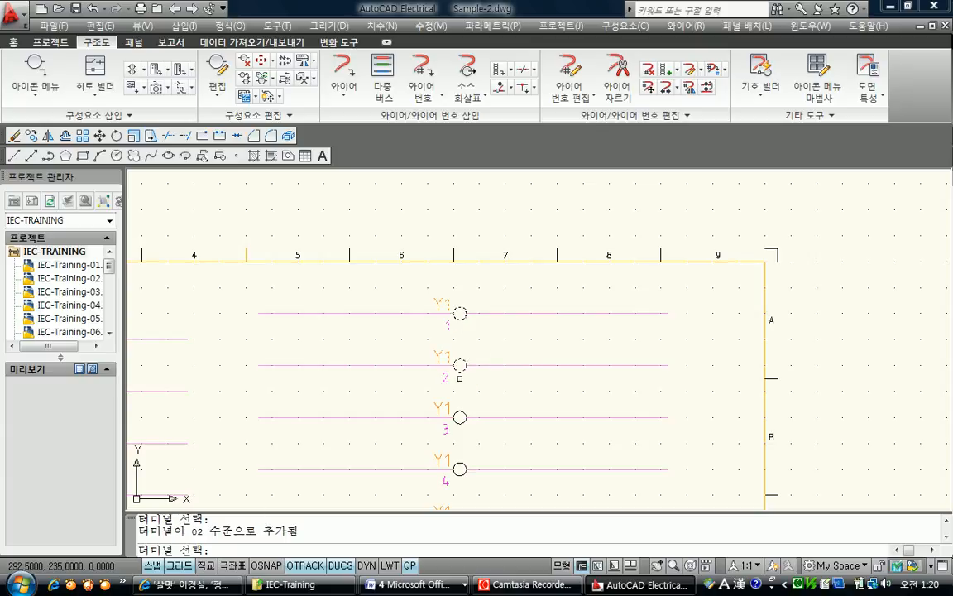
{"action": "left_click", "coordinate": [459, 416]}
{"action": "key", "text": "Return"}
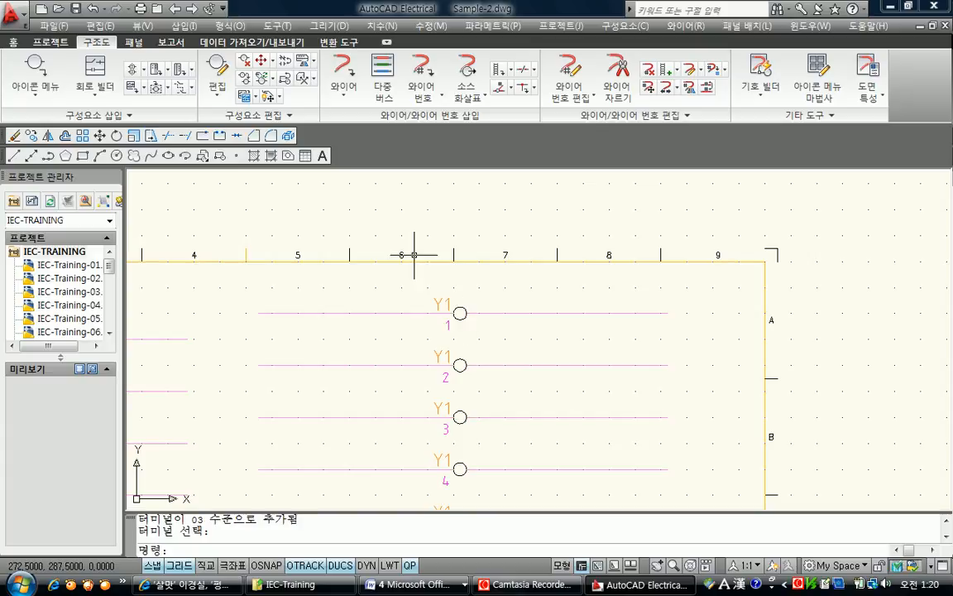
Try to associate Y1 terminal 4 with master terminal 1, and leave the association command.
{"action": "left_click", "coordinate": [277, 115]}
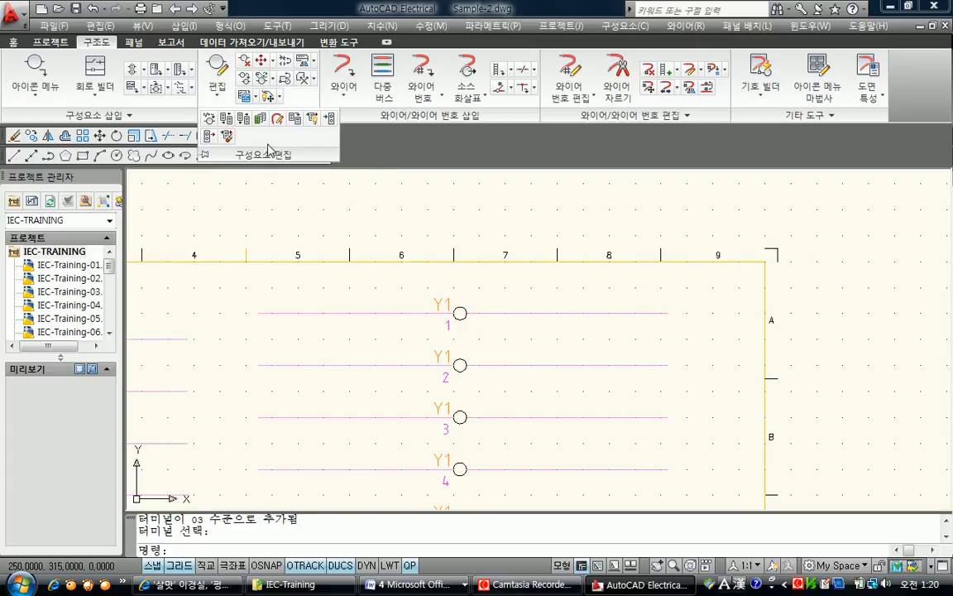
{"action": "left_click", "coordinate": [226, 119]}
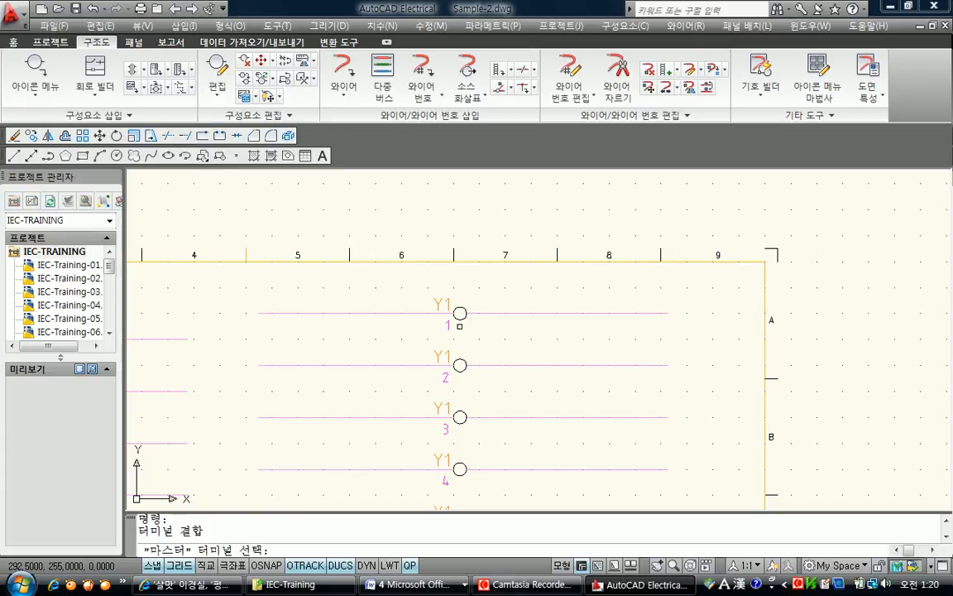
{"action": "left_click", "coordinate": [459, 313]}
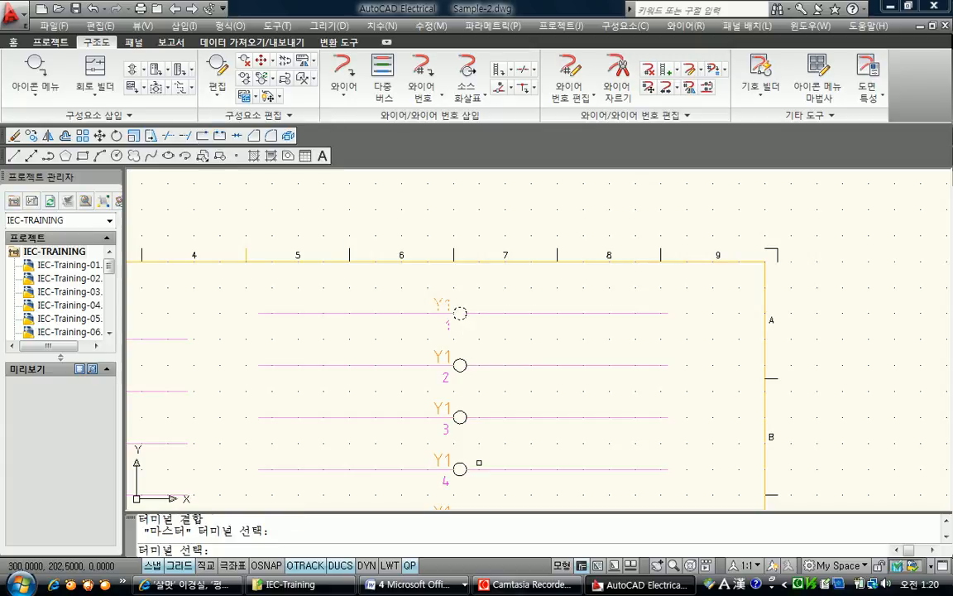
{"action": "left_click", "coordinate": [459, 470]}
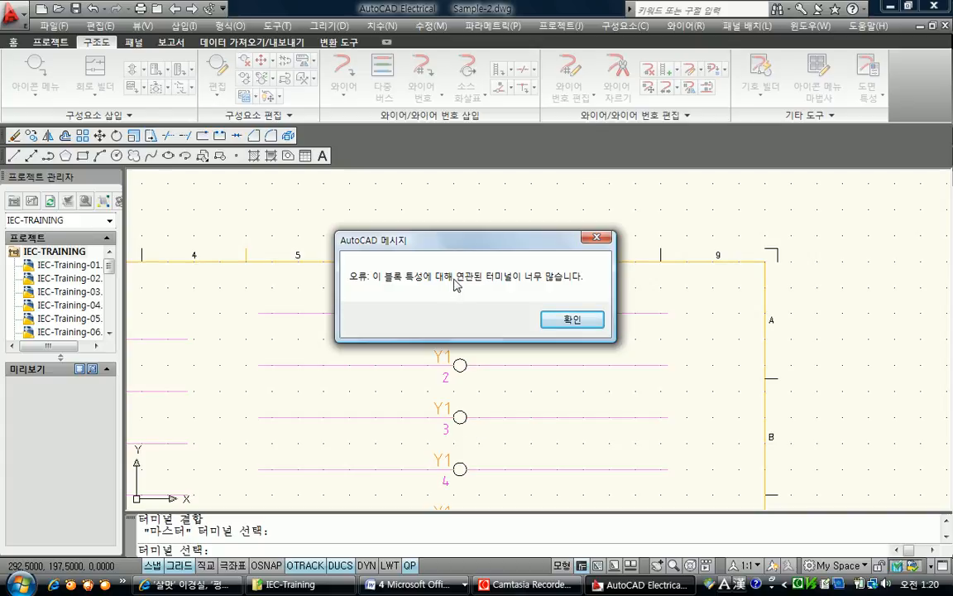
{"action": "left_click", "coordinate": [549, 319]}
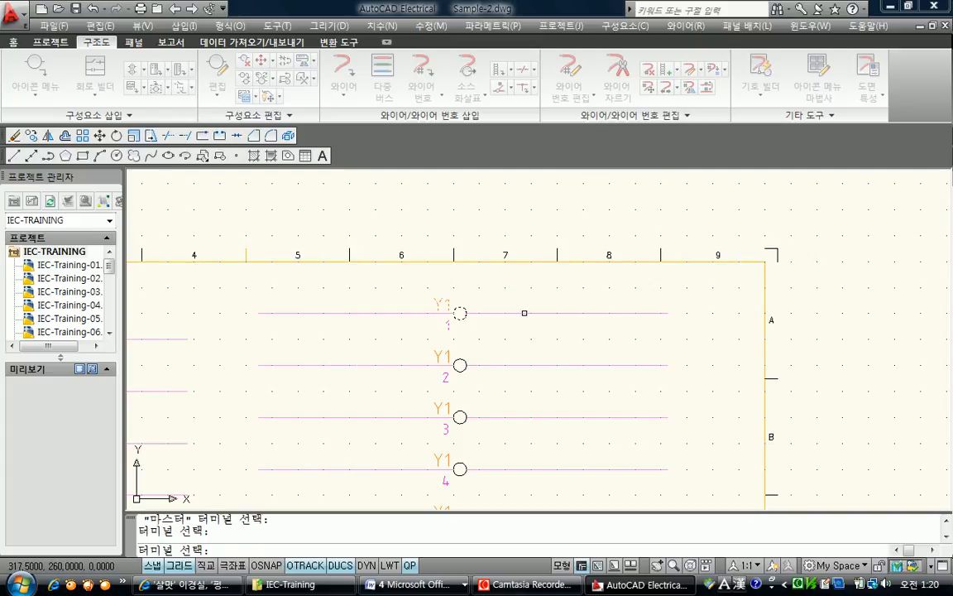
{"action": "key", "text": "Escape"}
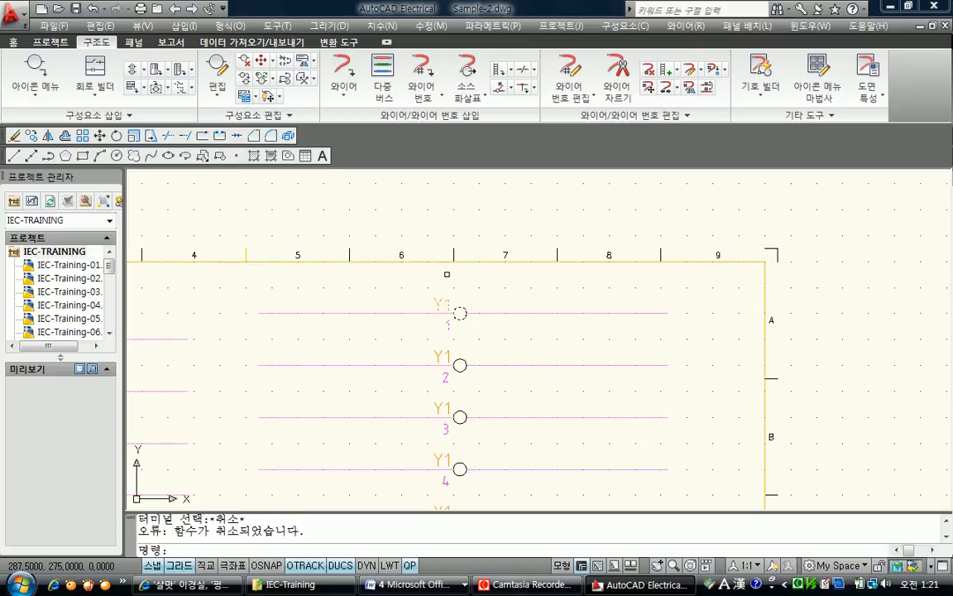
Recheck strip Y1's quantity in the terminal strip selection list with the associated terminals, and exit the list.
{"action": "left_click", "coordinate": [136, 43]}
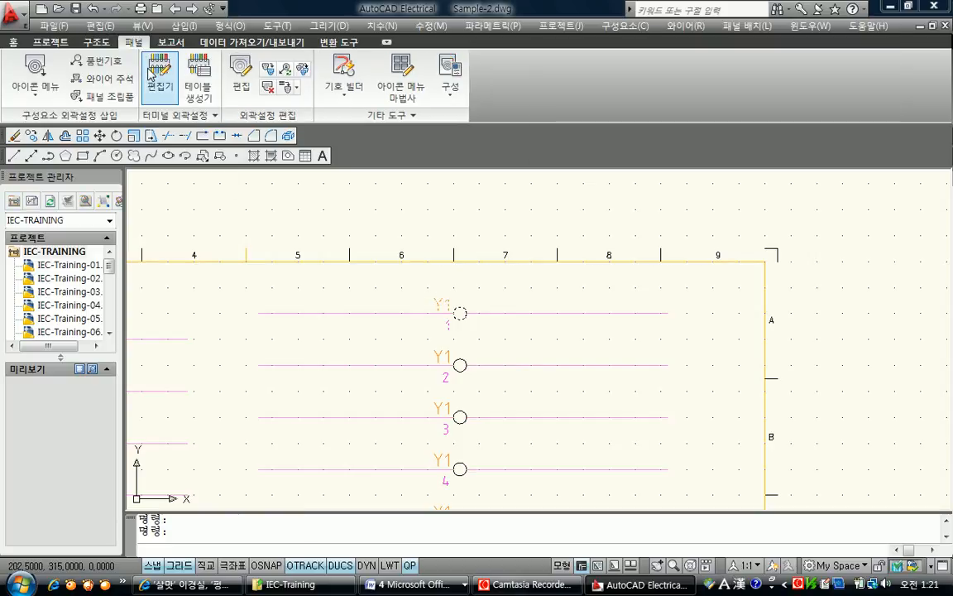
{"action": "left_click", "coordinate": [152, 74]}
{"action": "left_click", "coordinate": [402, 298]}
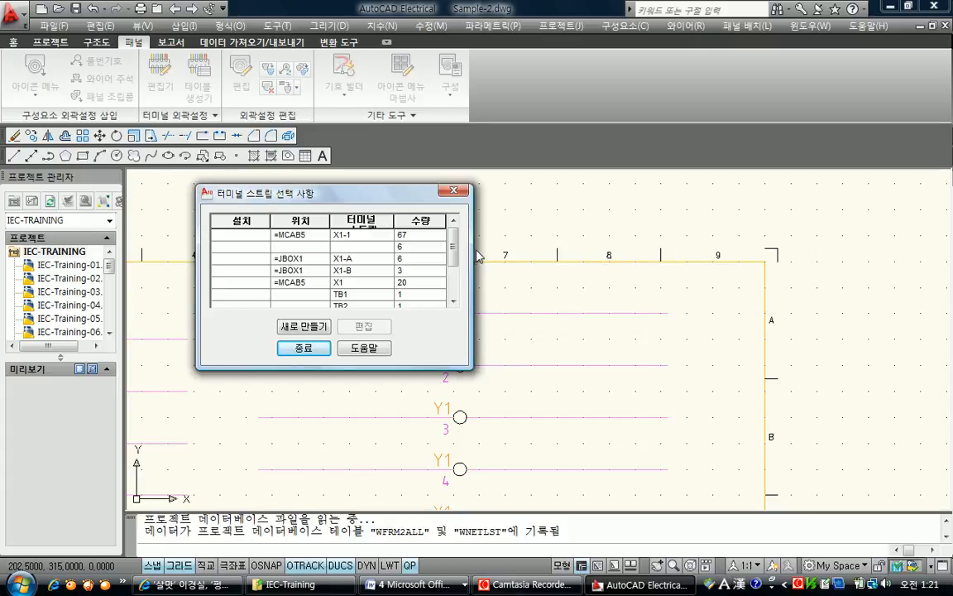
{"action": "left_click_drag", "start_coordinate": [454, 257], "coordinate": [453, 278]}
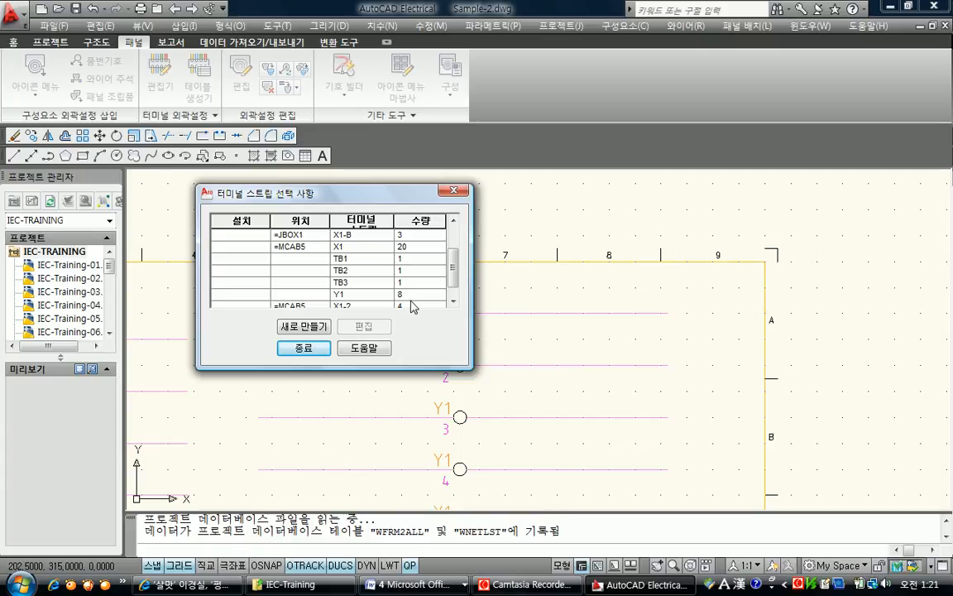
{"action": "left_click", "coordinate": [303, 348]}
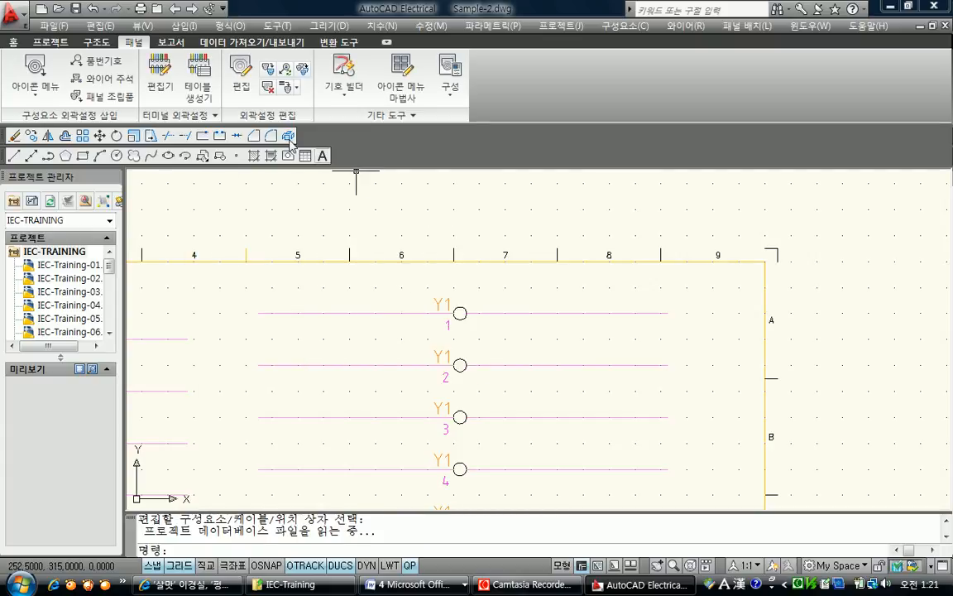
Review the level labels and associated terminal numbers in the properties of Y1 terminal 1.
{"action": "left_click", "coordinate": [93, 46]}
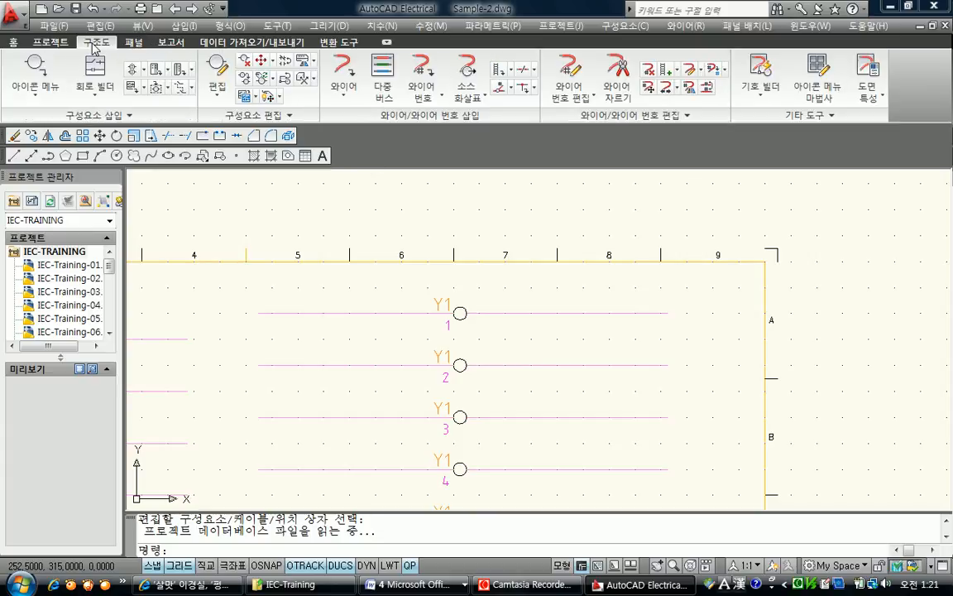
{"action": "left_click", "coordinate": [217, 68]}
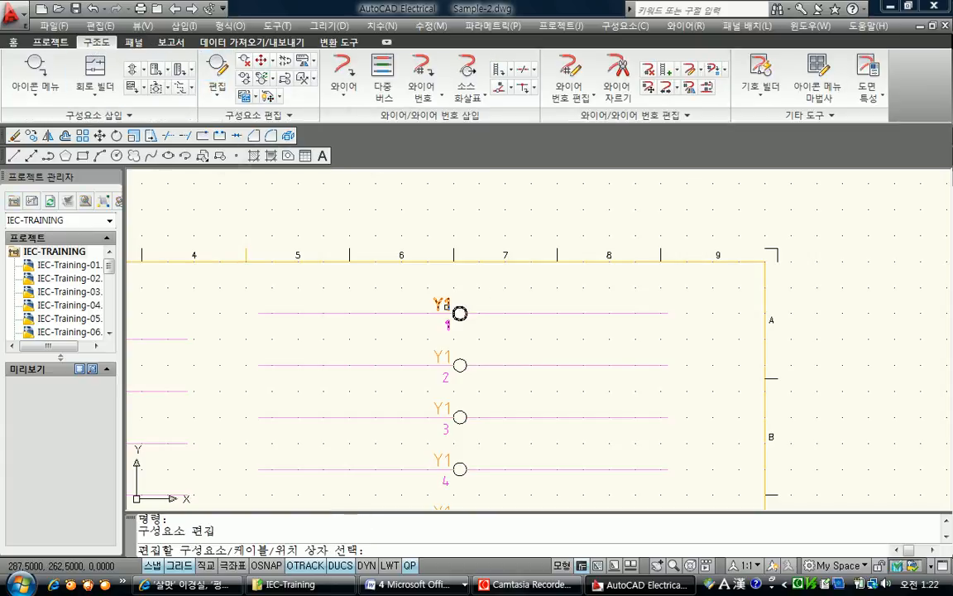
{"action": "left_click", "coordinate": [459, 313]}
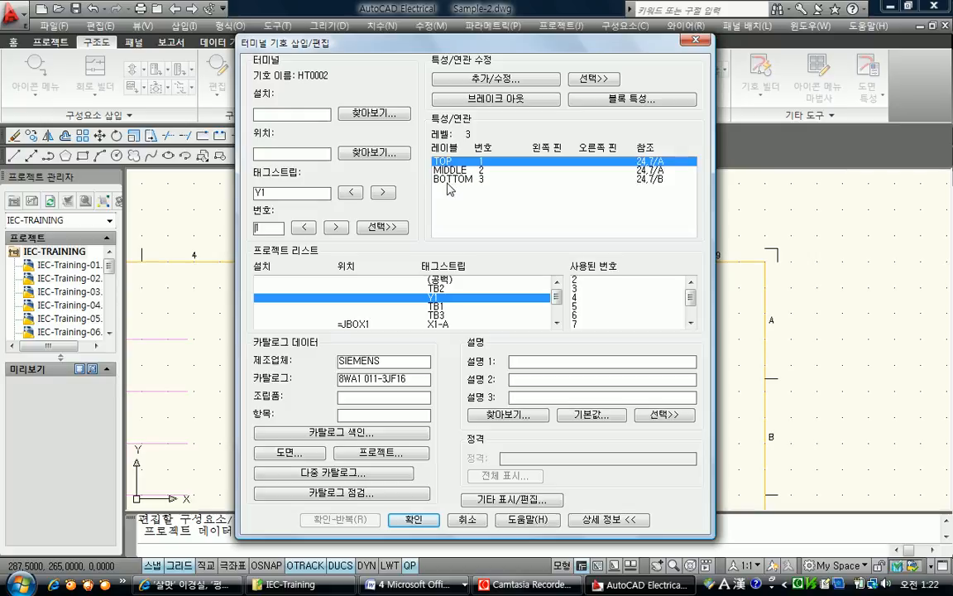
{"action": "left_click", "coordinate": [416, 520]}
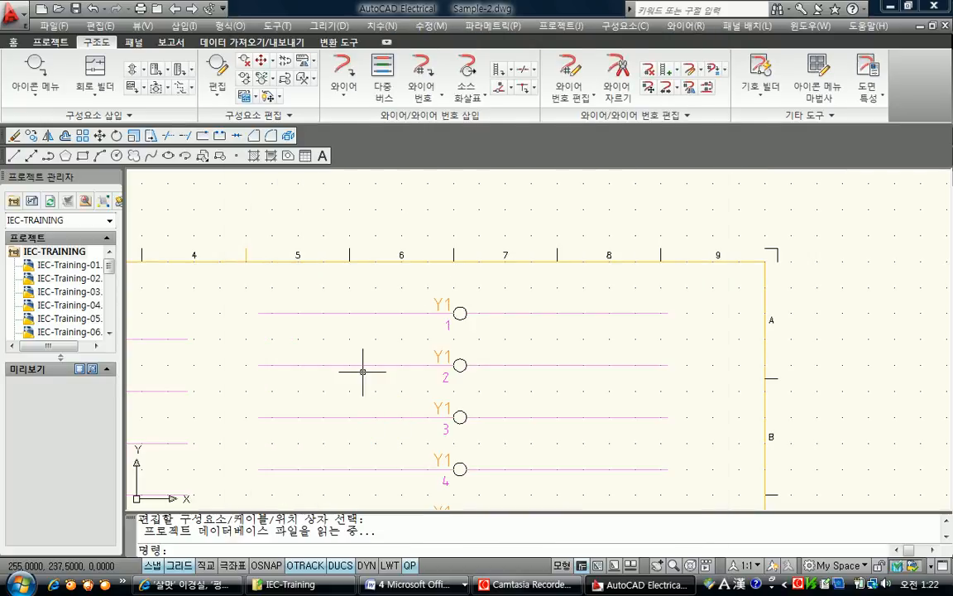
{"action": "scroll", "coordinate": [362, 371], "scroll_direction": "down", "scroll_amount": 4}
{"action": "middle_click_drag", "start_coordinate": [366, 373], "coordinate": [510, 281]}
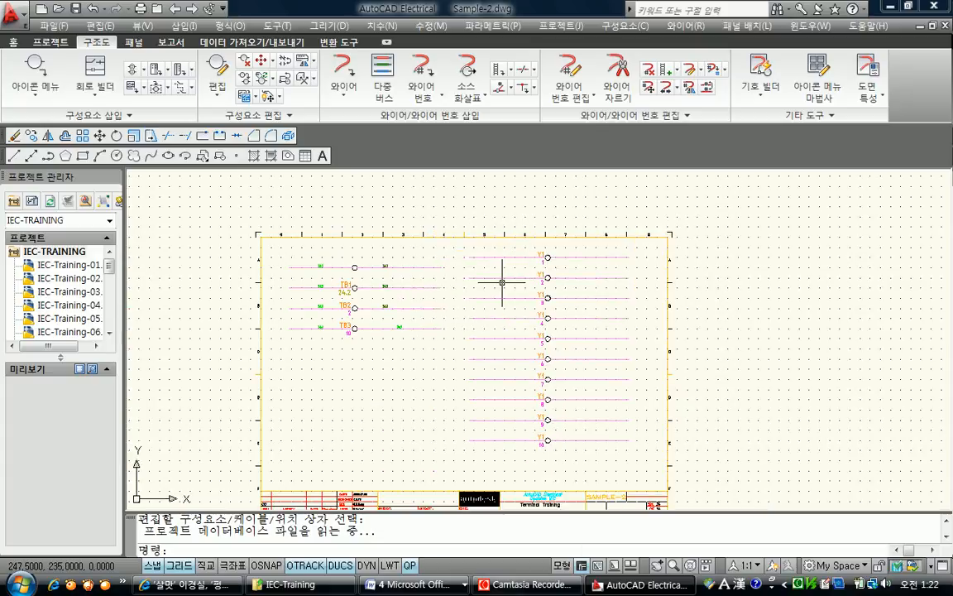